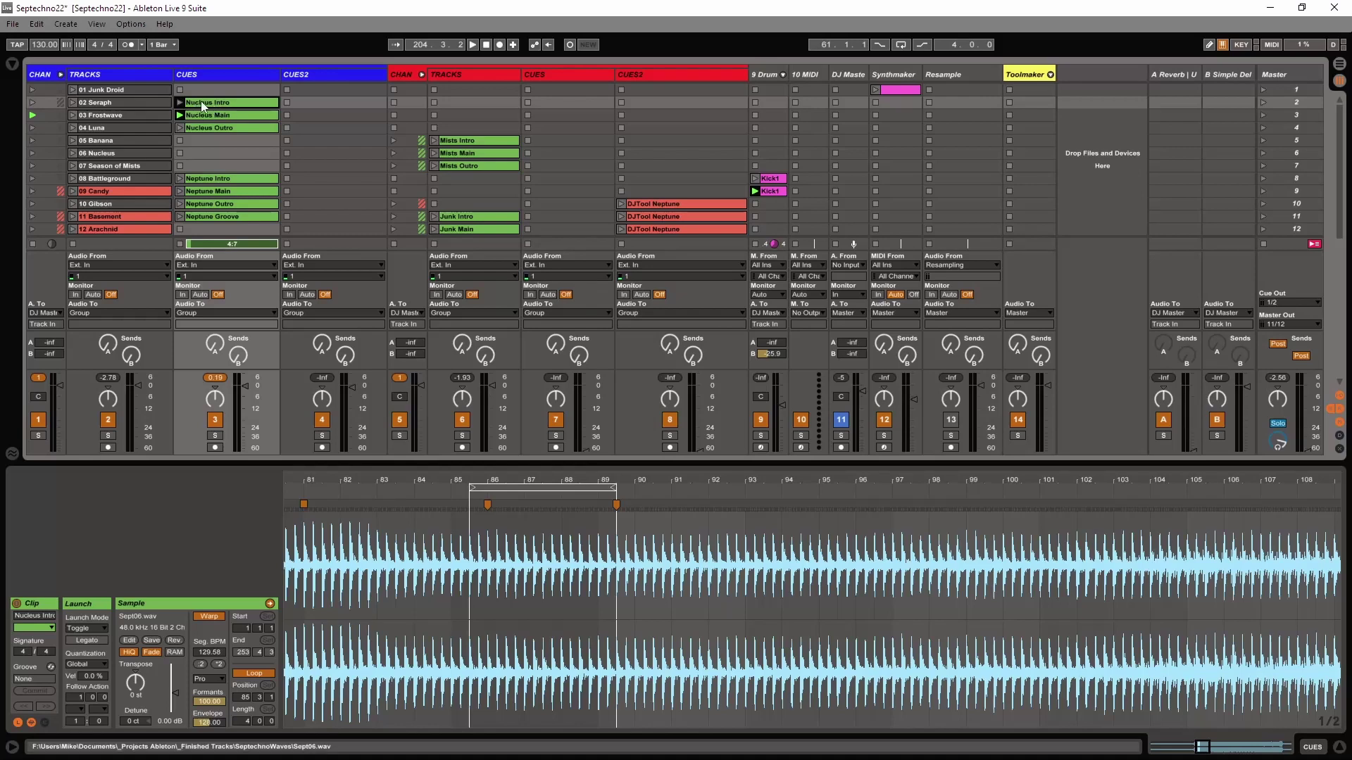
- Launch the Nucleus Intro clip and jump its playback ahead to shortly before the loop that starts at 85.3
left_click(180, 102)
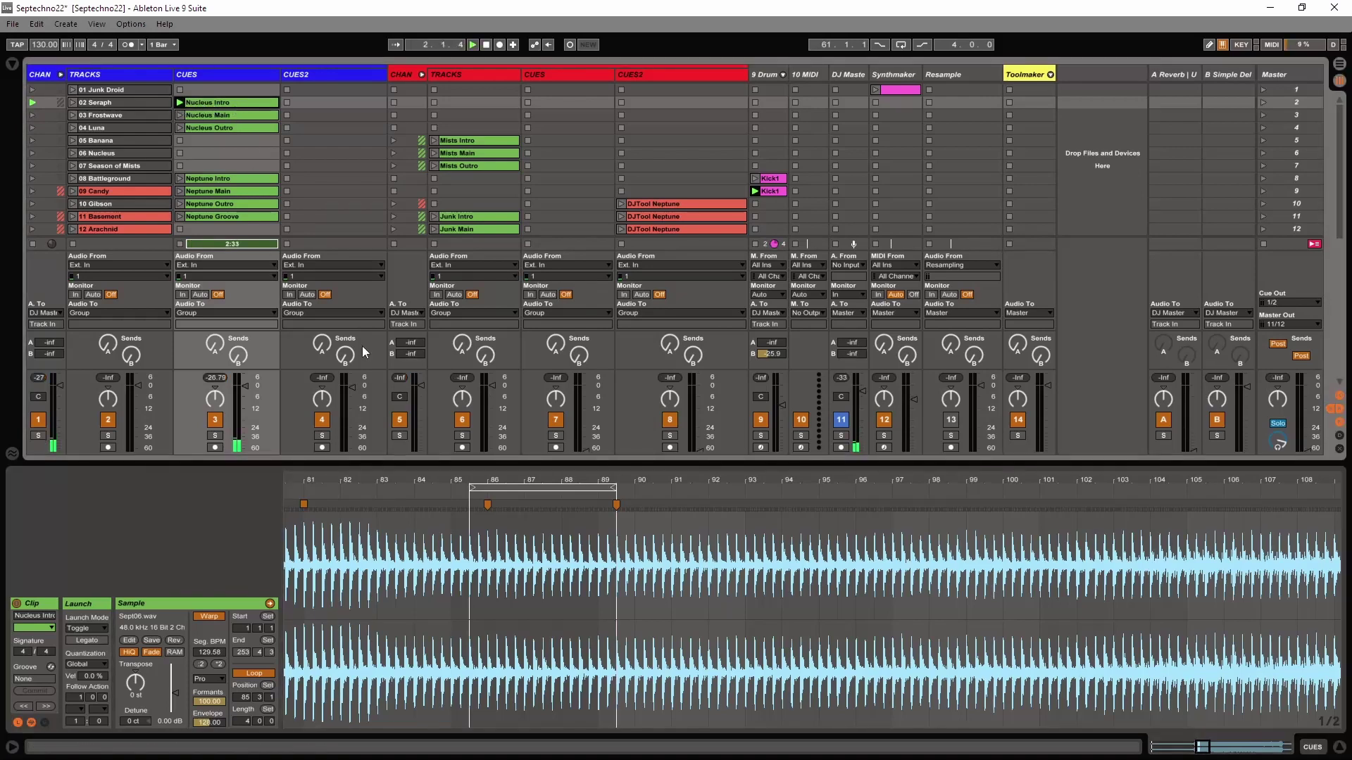
left_click_drag(446, 479, 444, 373)
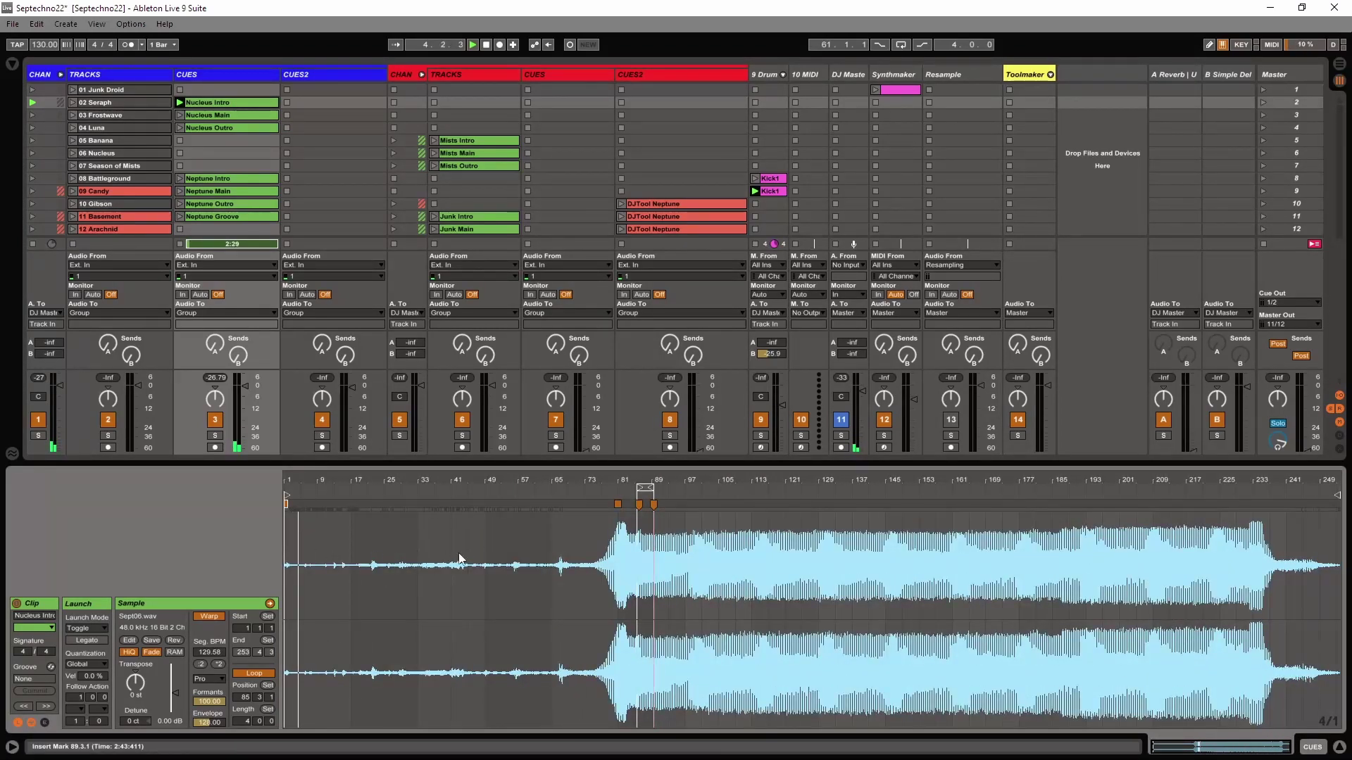
mouse_move(396, 479)
left_mouse_down()
mouse_move(396, 497)
mouse_move(399, 464)
left_mouse_up()
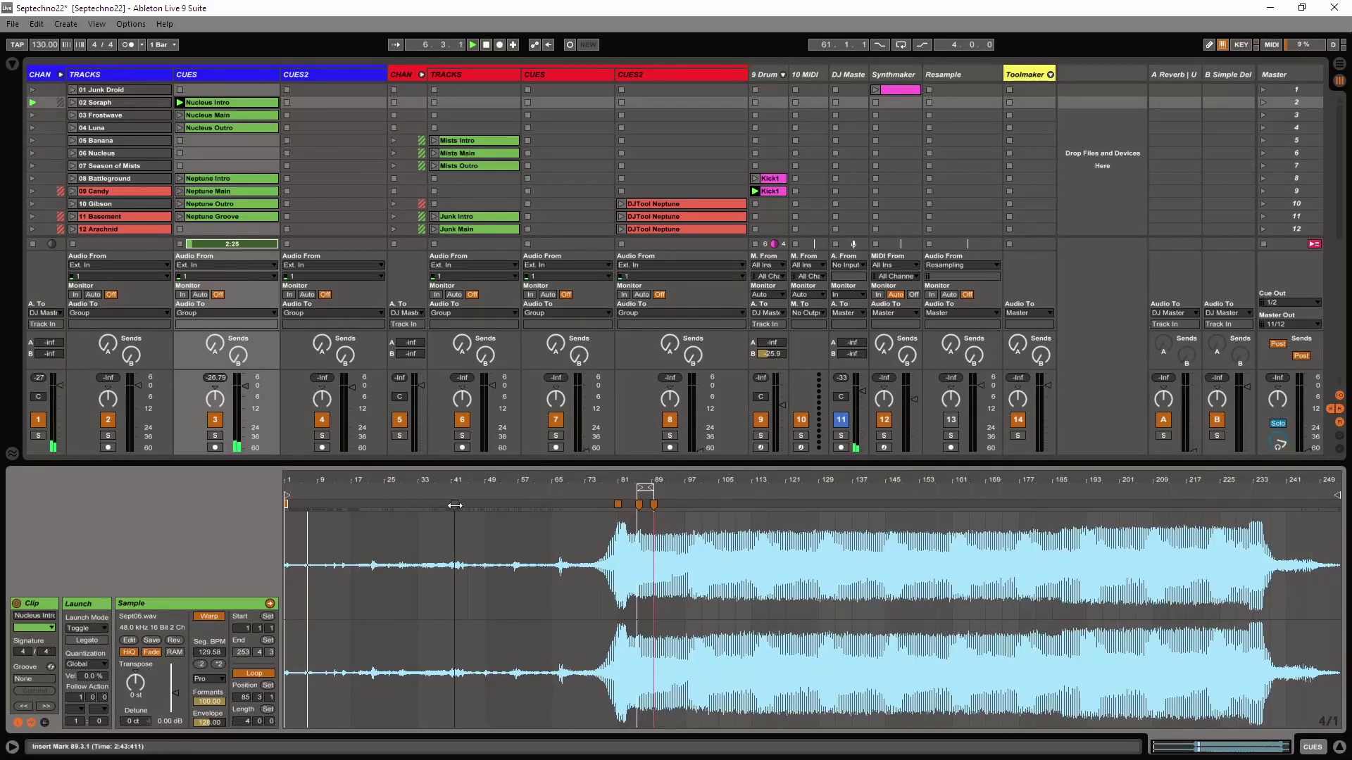
left_click(505, 493)
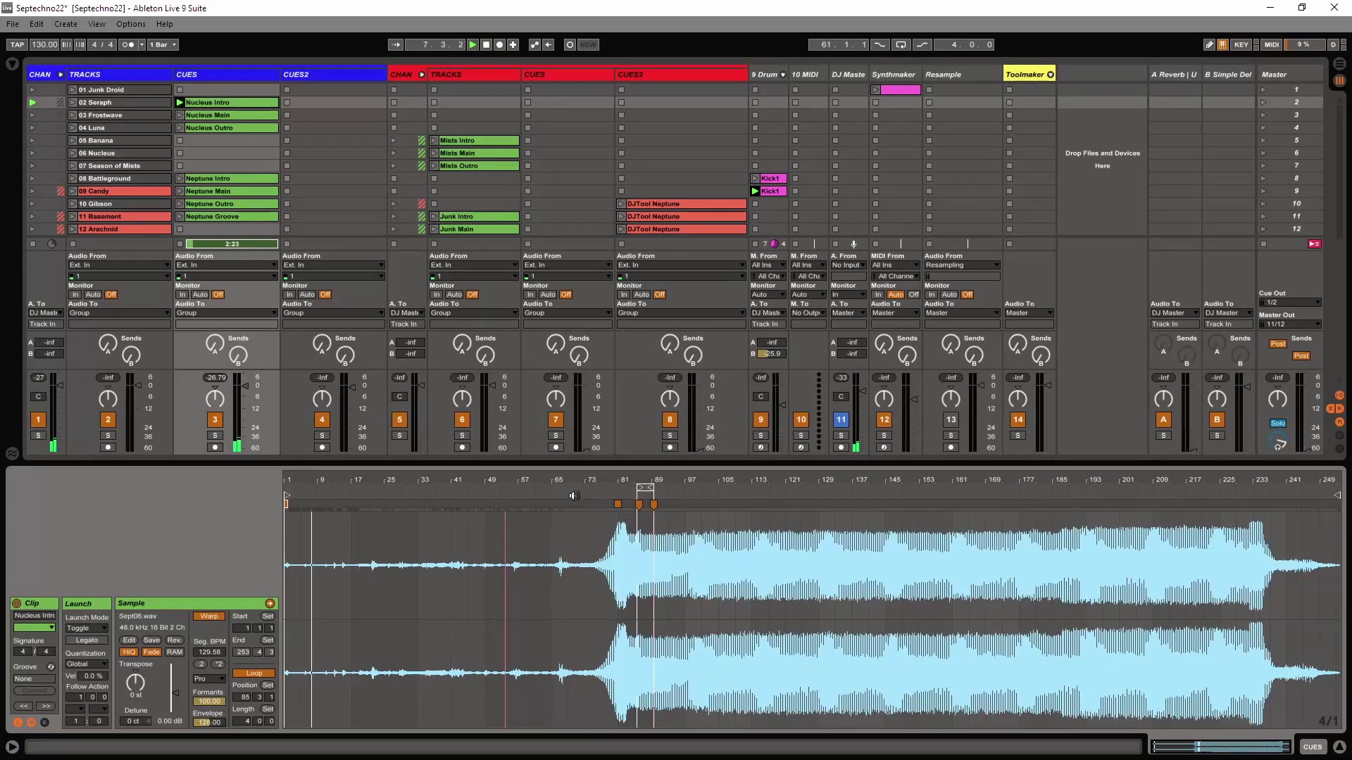
mouse_move(582, 481)
left_mouse_down()
mouse_move(582, 508)
mouse_move(609, 486)
mouse_move(594, 488)
left_mouse_up()
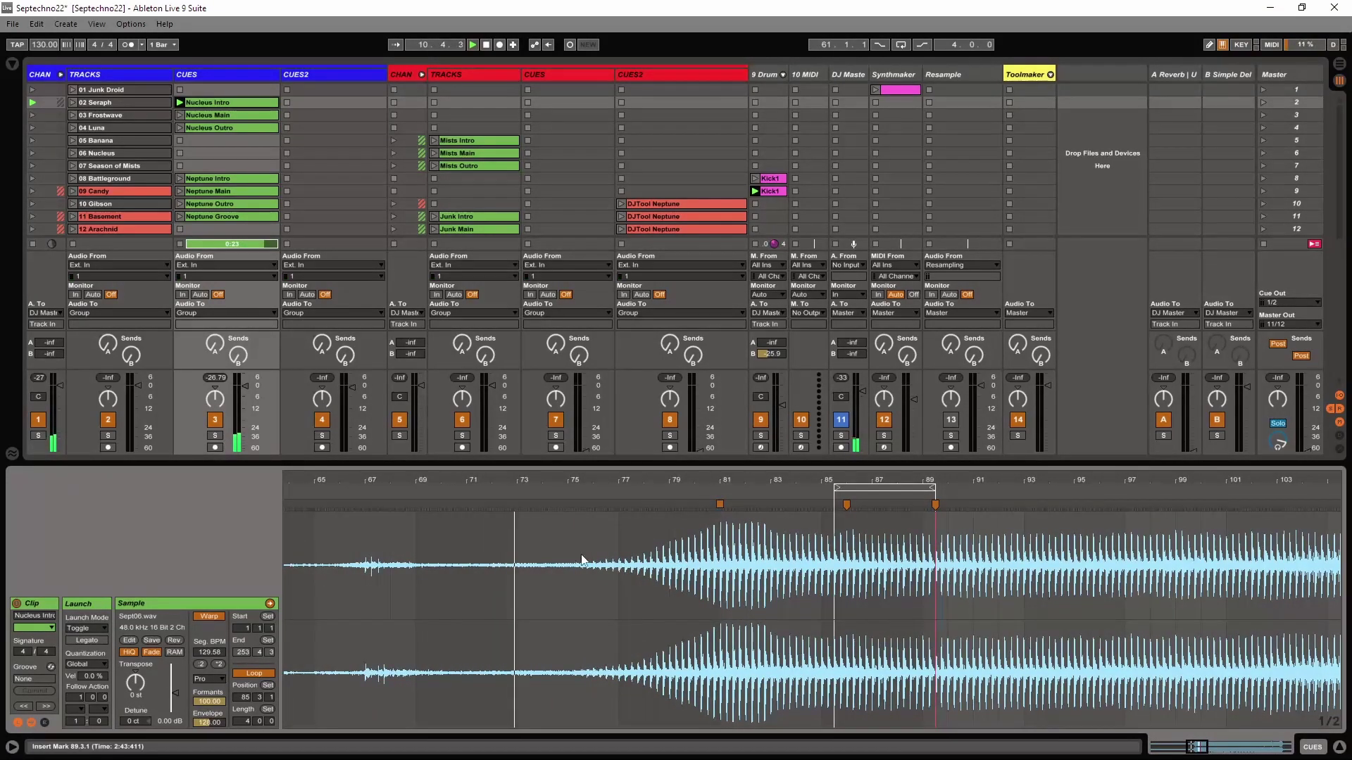
- Examine the Nucleus Intro waveform around its loop, up close at the loop end at 89.3
left_click_drag(703, 483, 591, 481)
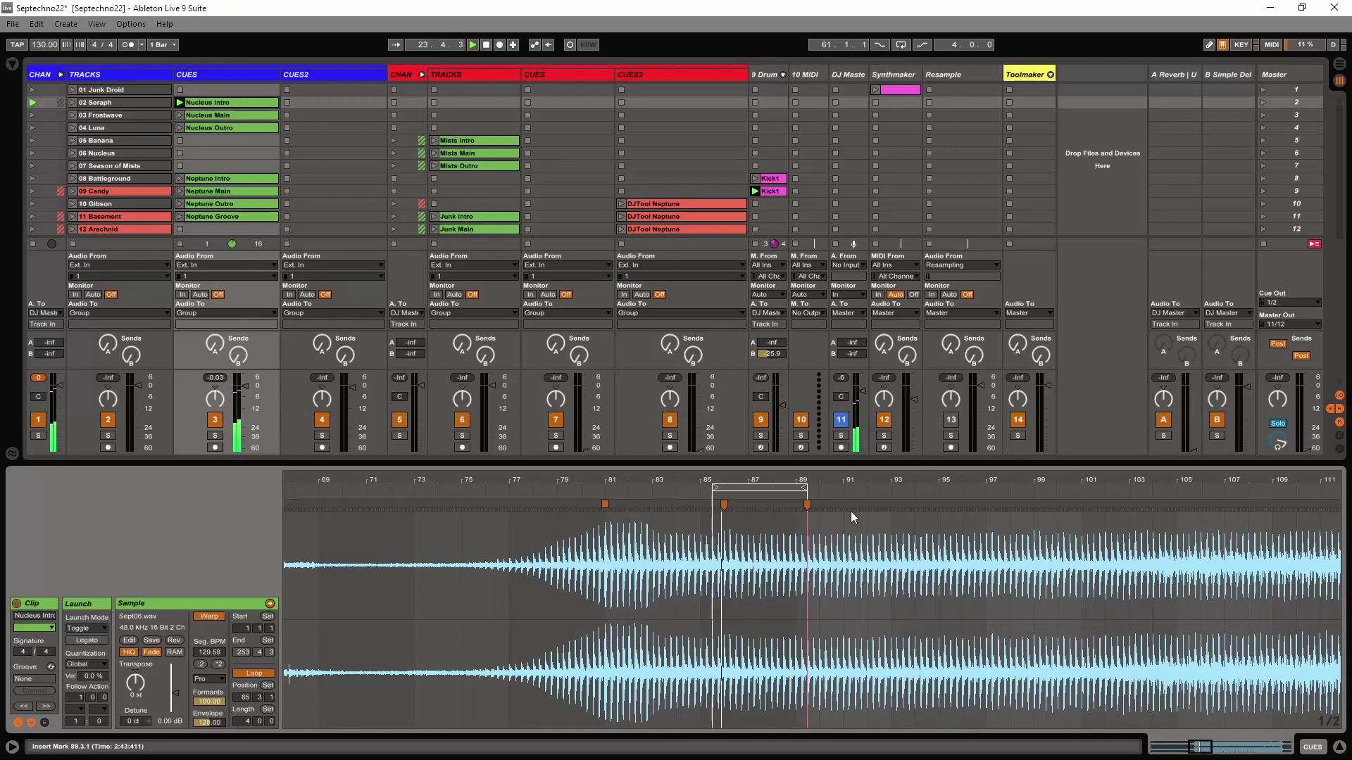
left_click_drag(860, 477, 853, 500)
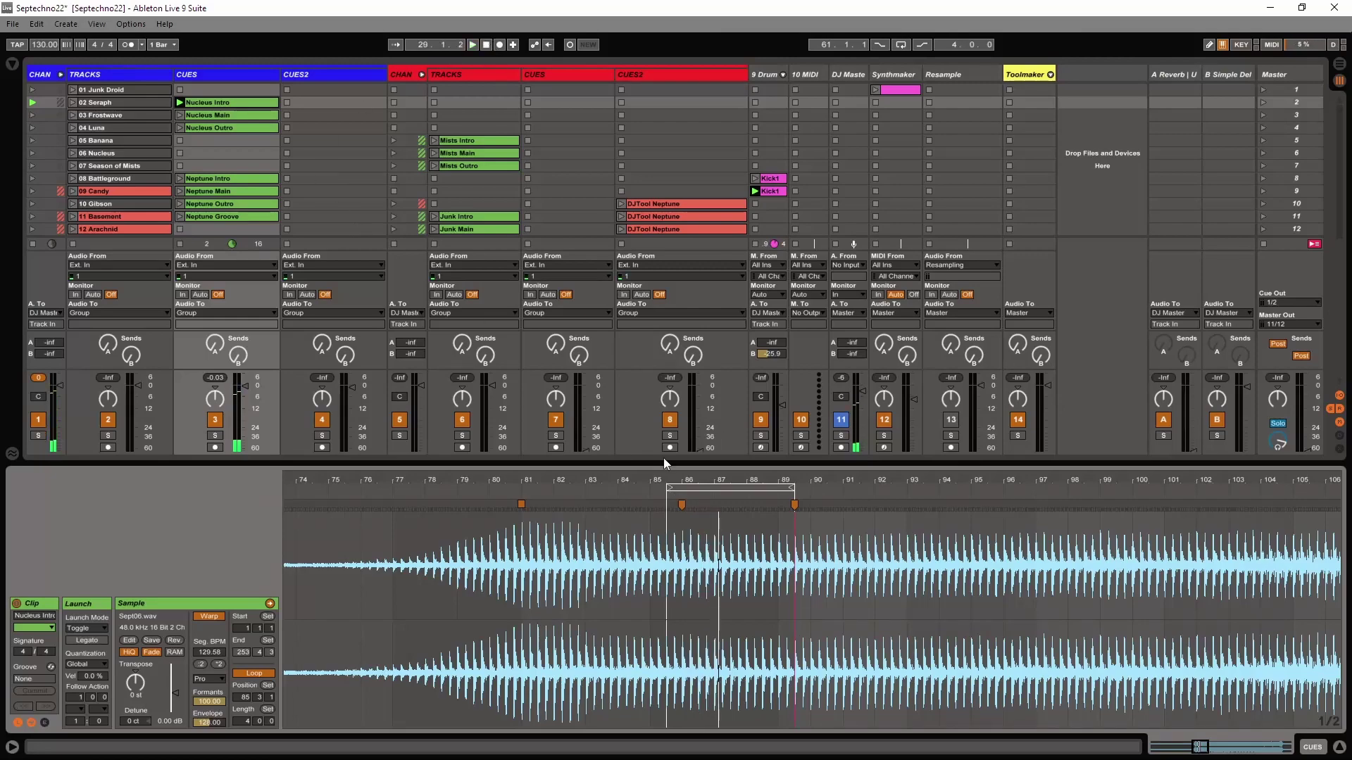
left_click_drag(804, 482, 707, 495)
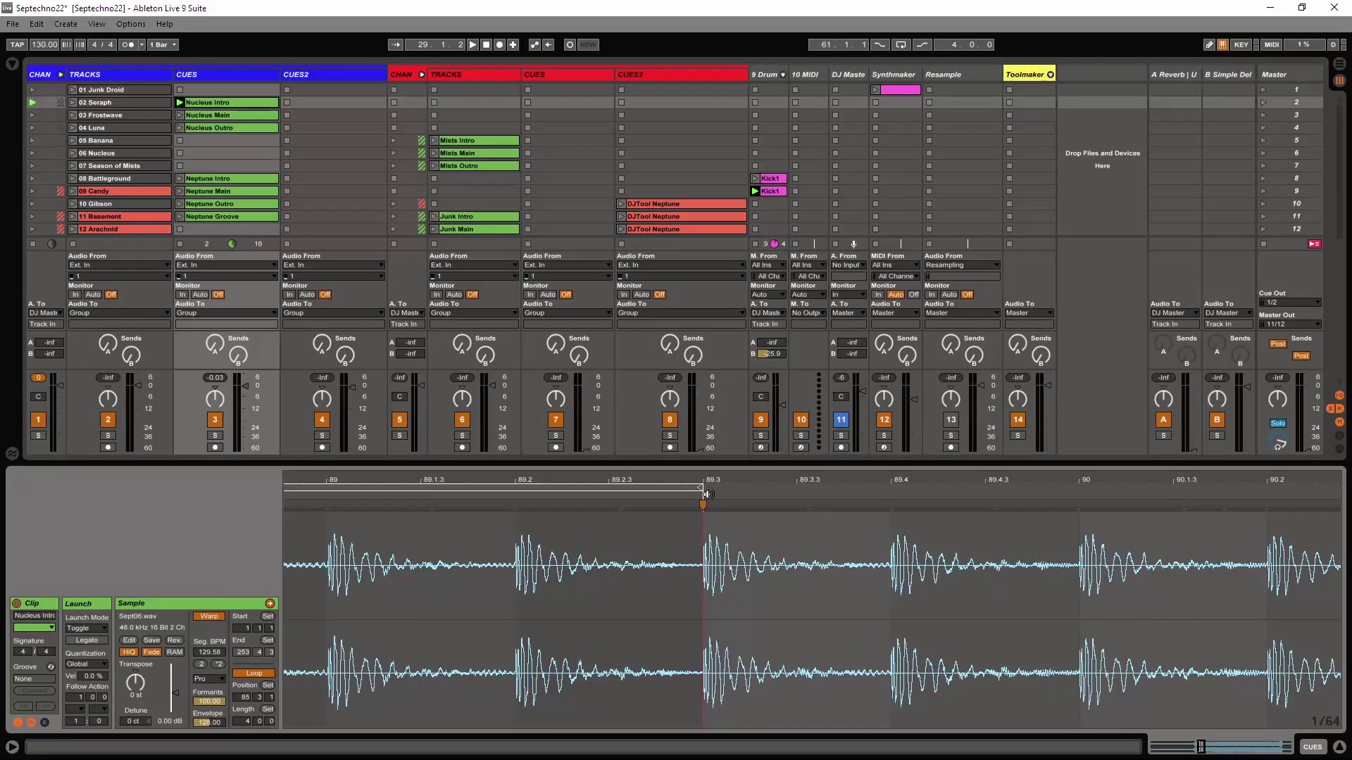
- Open the Nucleus Main clip and inspect its start marker at 89.3 against the whole waveform
left_click(229, 117)
left_click_drag(499, 478, 469, 449)
left_click(226, 115)
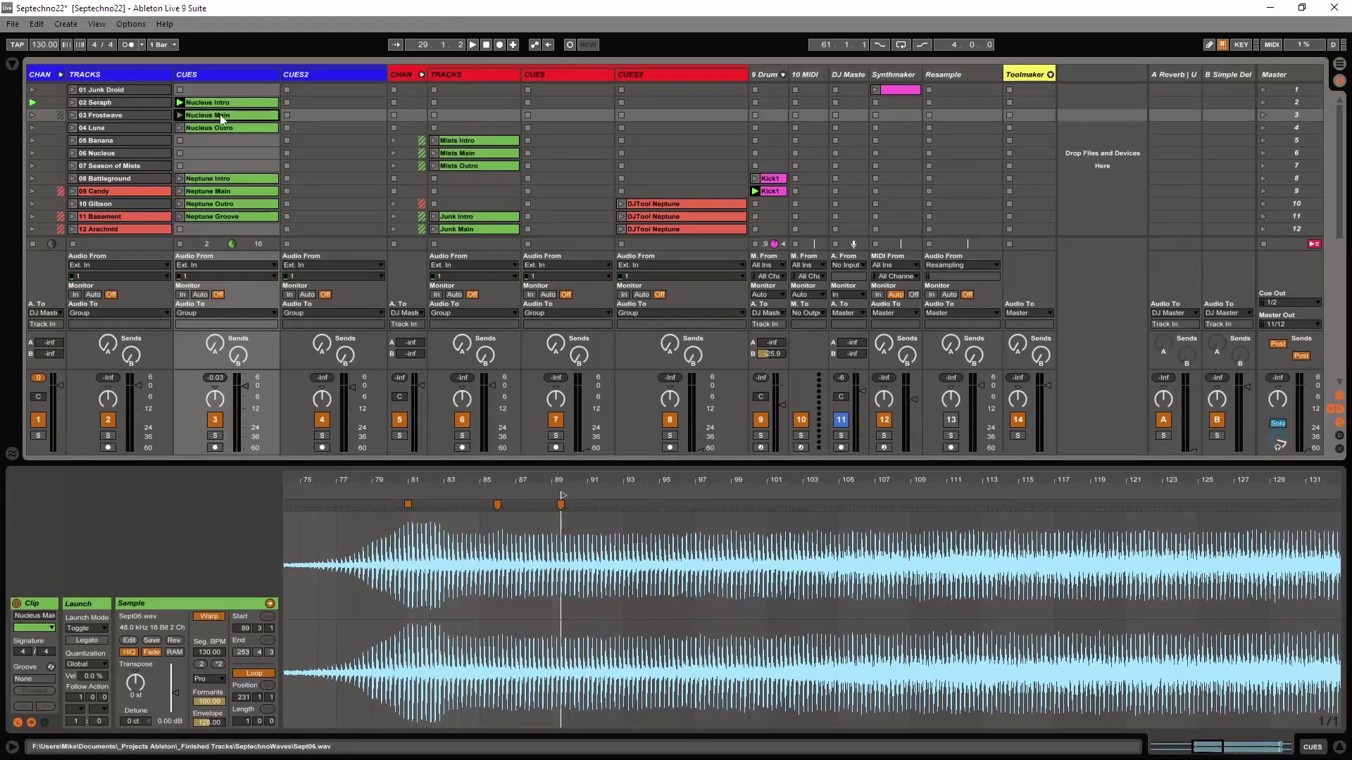
left_click_drag(591, 477, 590, 535)
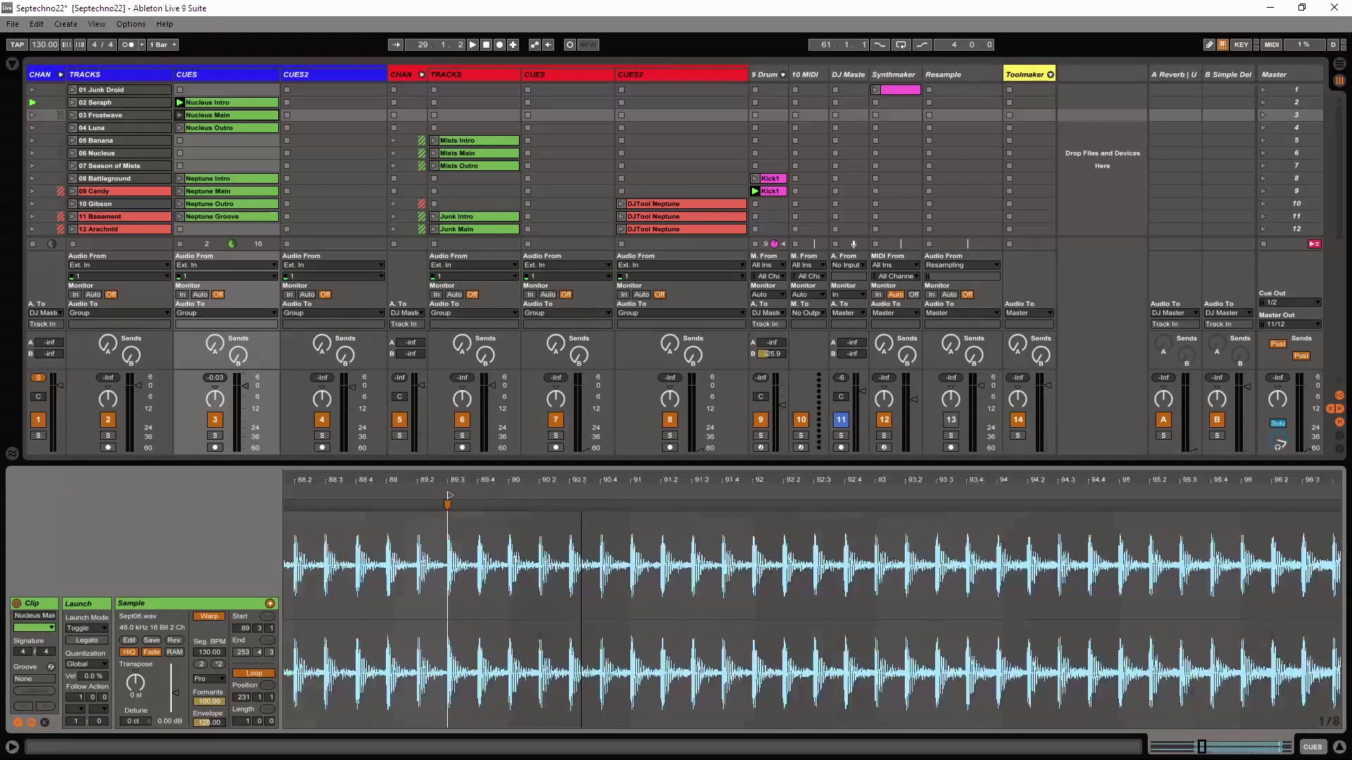
mouse_move(465, 482)
left_mouse_down()
mouse_move(475, 434)
mouse_move(669, 423)
left_mouse_up()
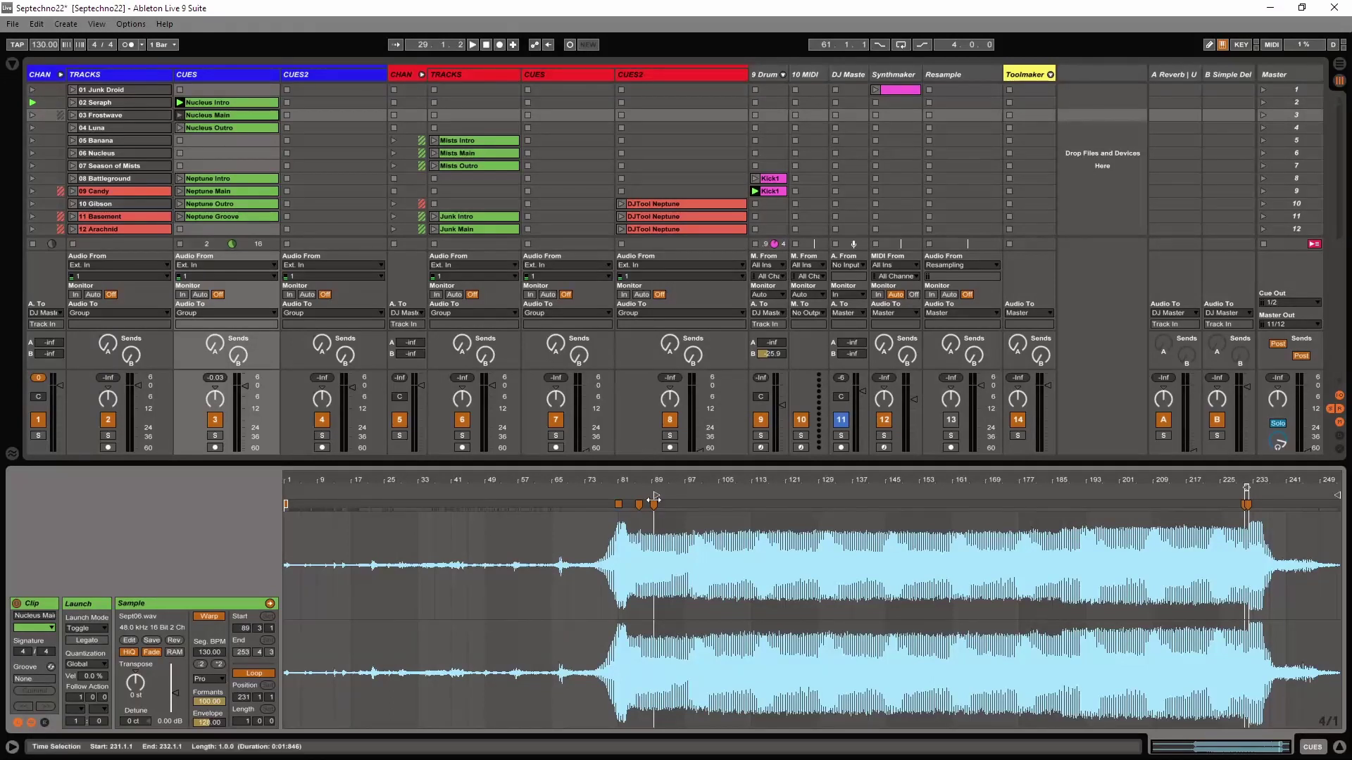
- Launch the Nucleus Main clip and jump its playback ahead to shortly before the loop at bar 231
left_click(180, 116)
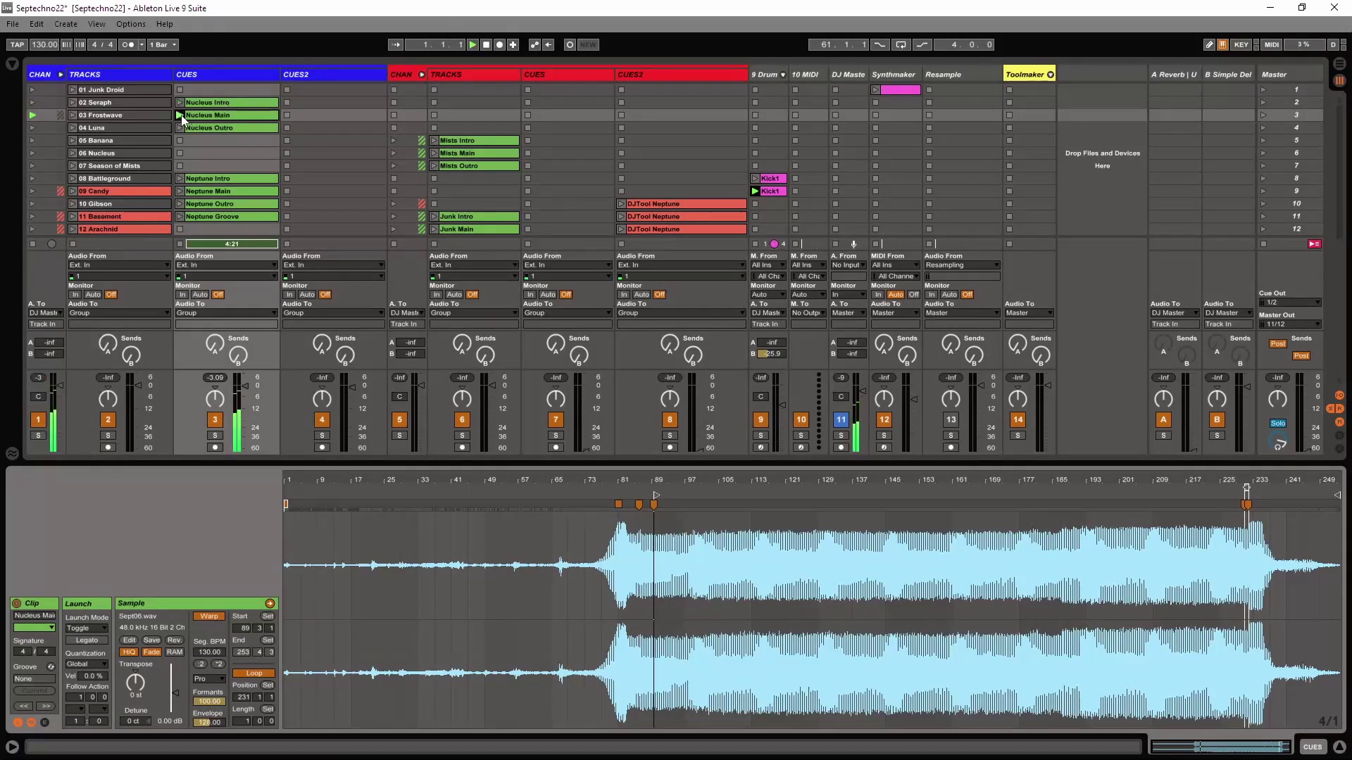
left_click_drag(718, 478, 603, 519)
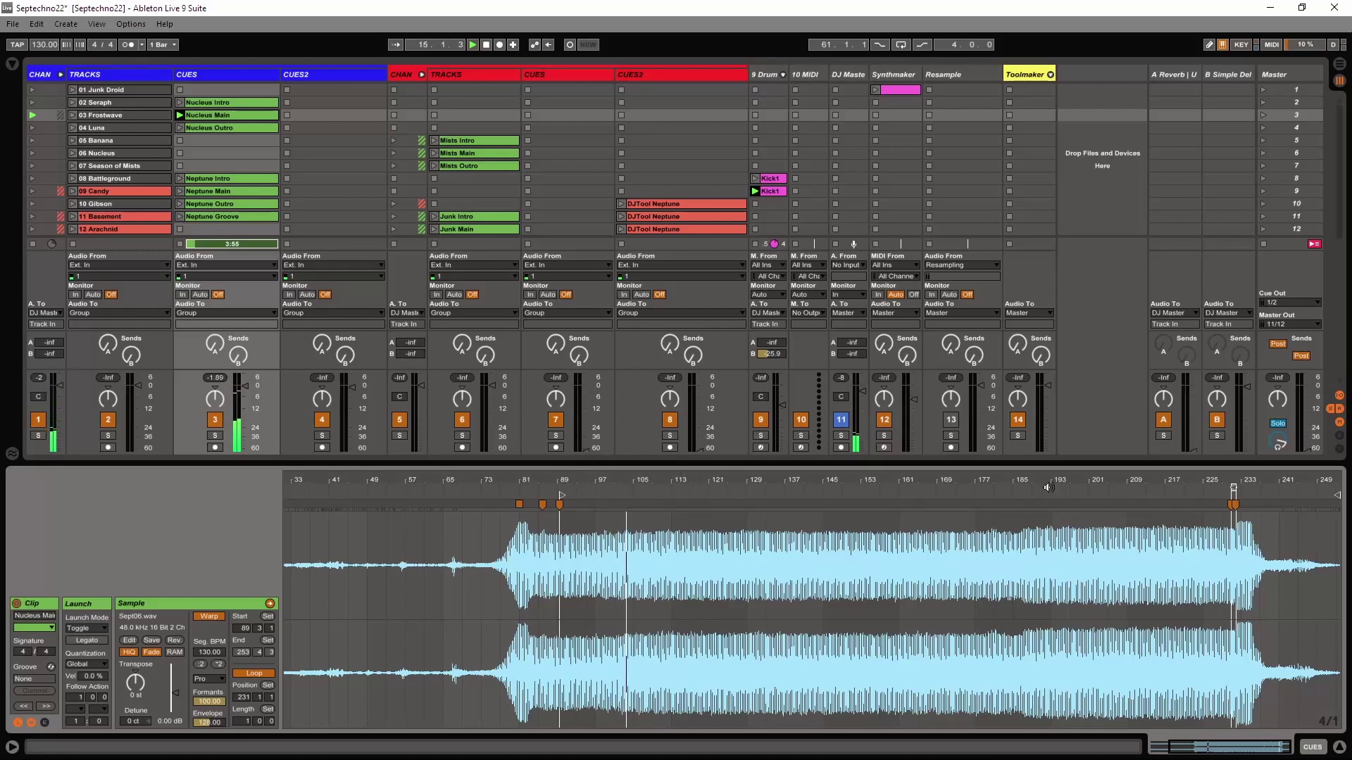
left_click_drag(1242, 482, 948, 494)
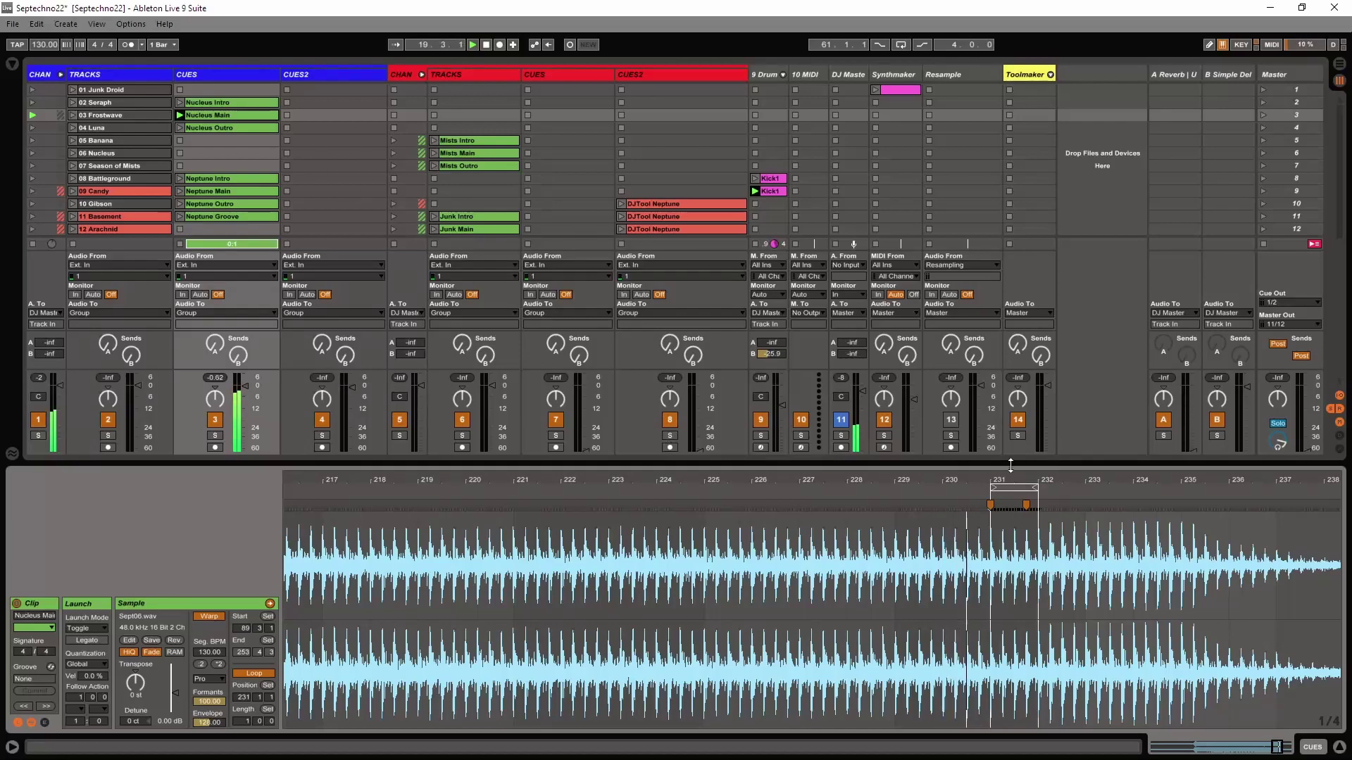
- Examine the one-bar loop from 231 to 232 near the end of the Nucleus Main waveform
mouse_move(1035, 480)
left_mouse_down()
mouse_move(1034, 496)
mouse_move(1031, 475)
left_mouse_up()
left_click(1018, 486)
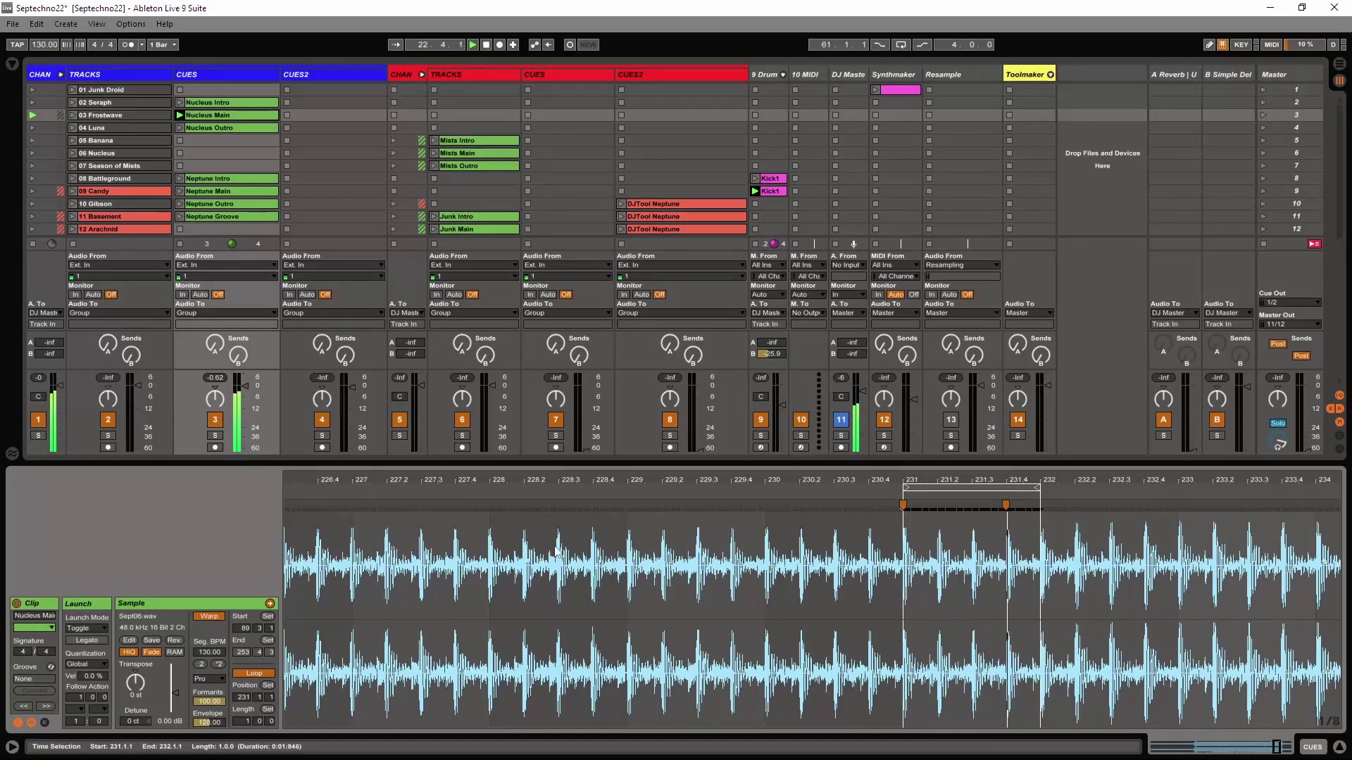
left_click_drag(952, 478, 1014, 479)
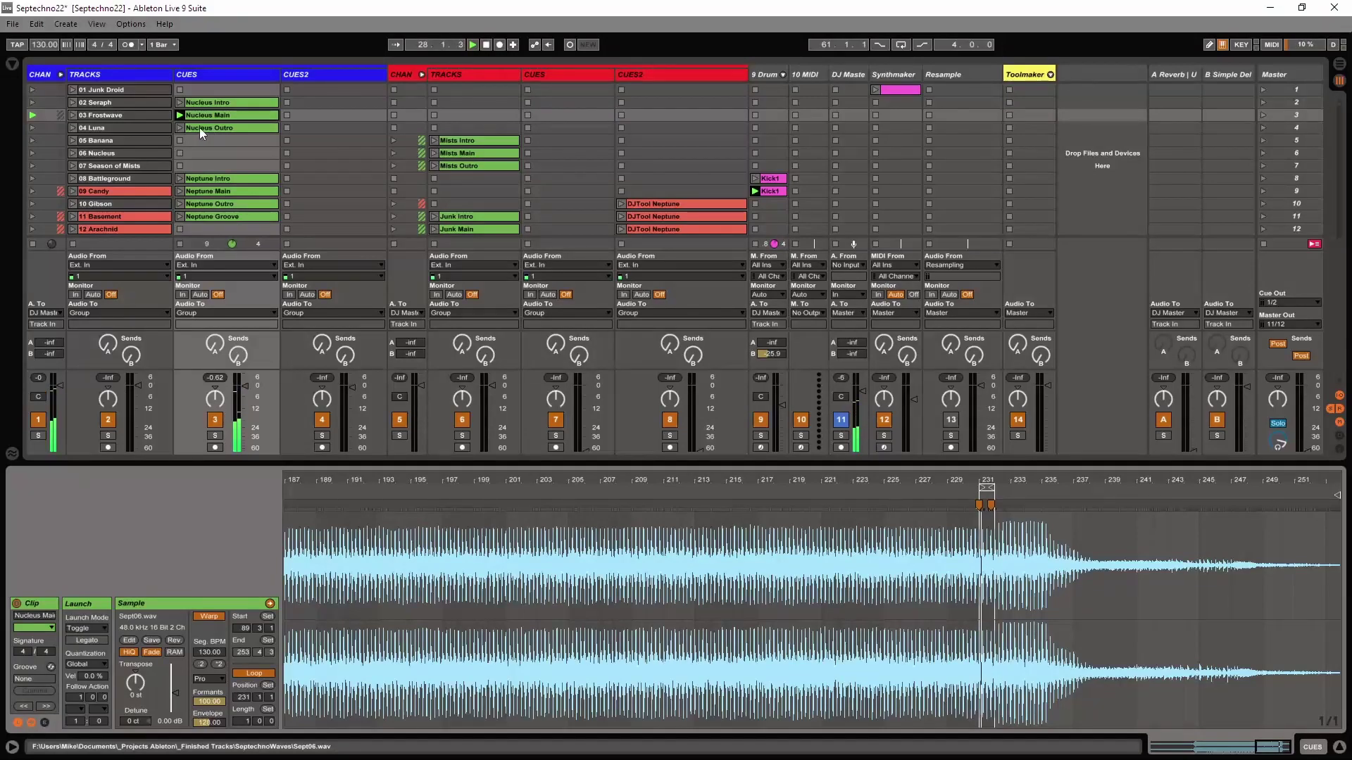
left_click_drag(1063, 480, 1073, 551)
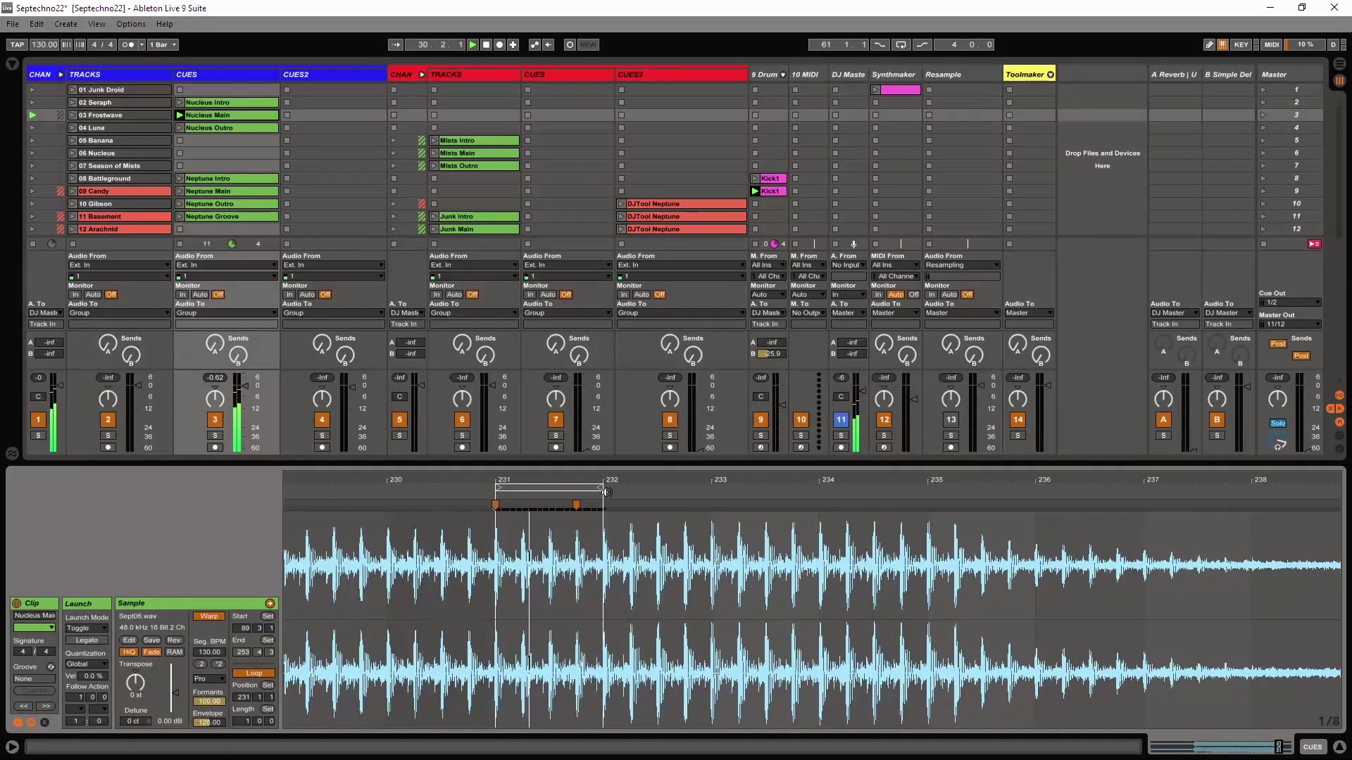
- Launch the Nucleus Outro clip and examine its waveform from the start marker at bar 232 through the fade-out
left_click(179, 127)
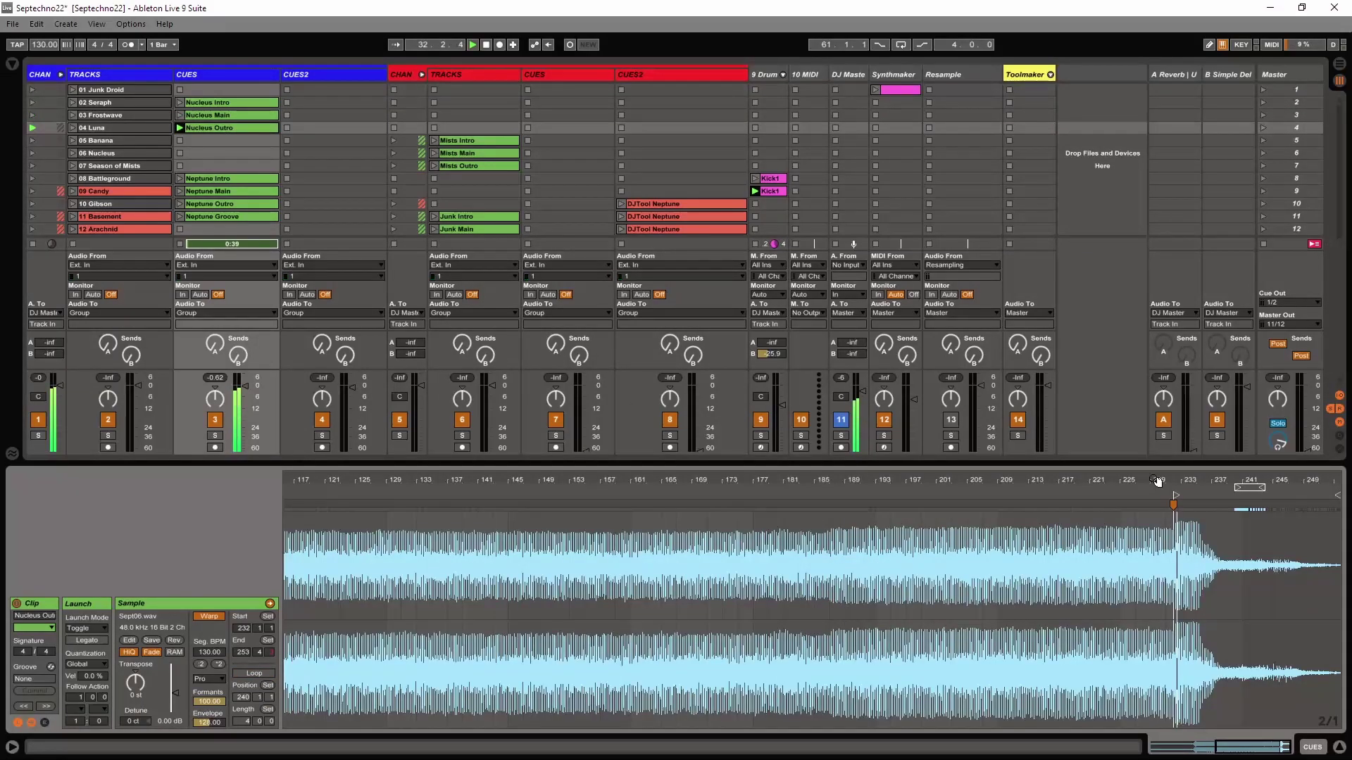
left_click_drag(1216, 481, 660, 499)
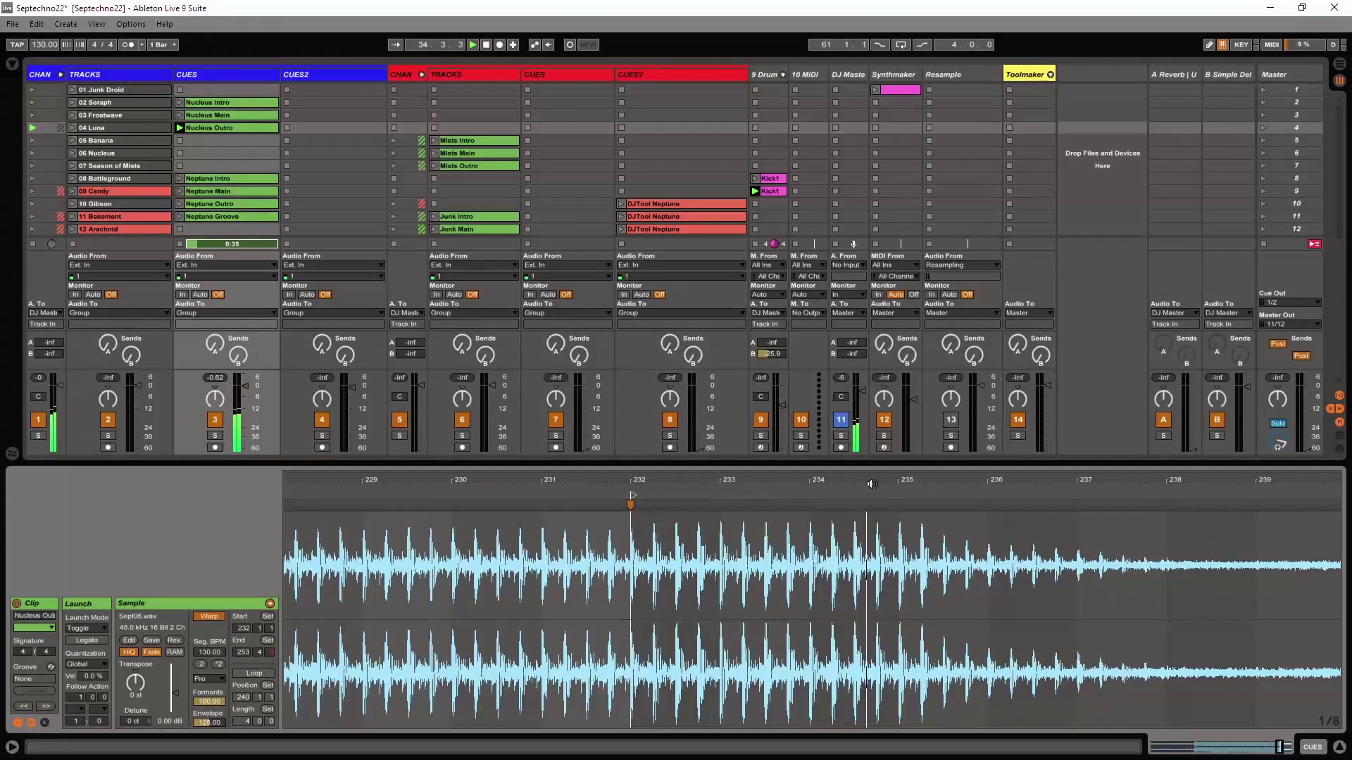
left_click_drag(872, 483, 1134, 450)
left_click(1105, 488)
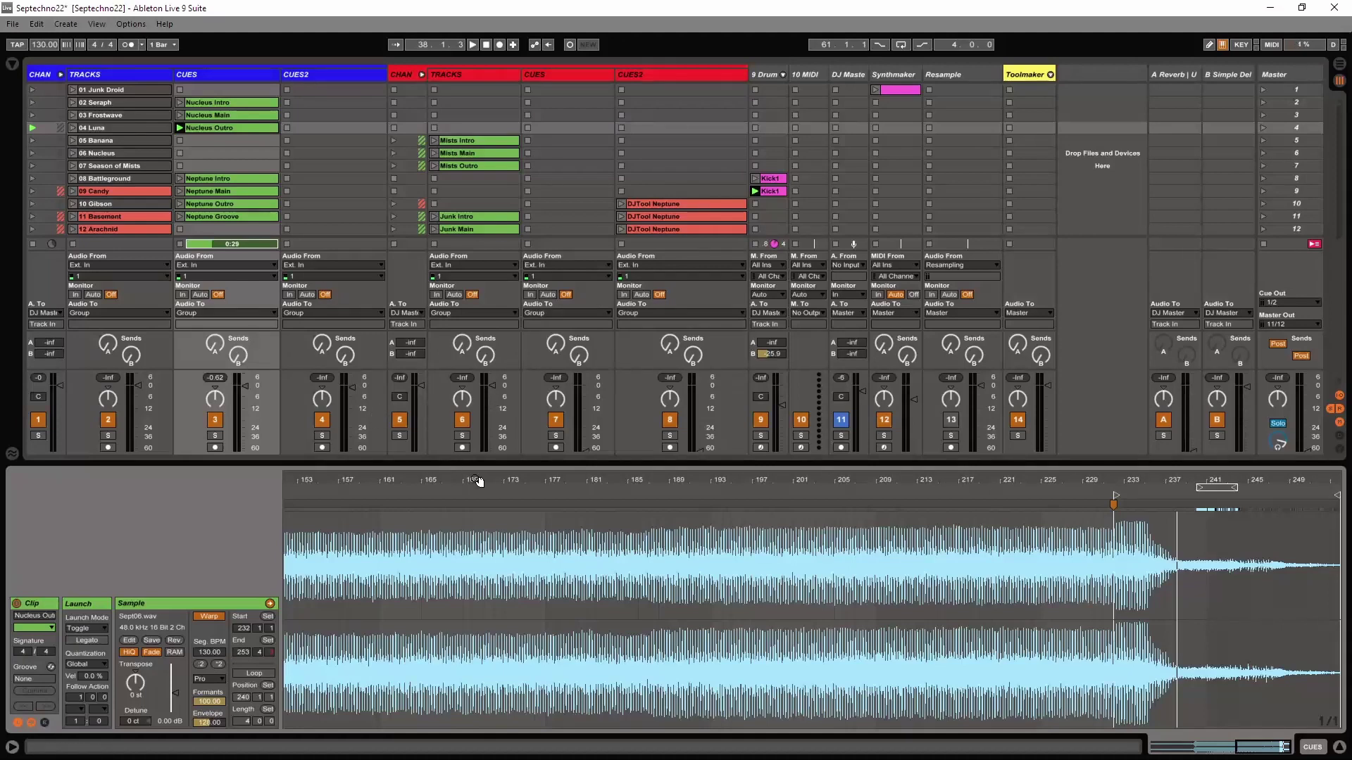
left_click_drag(551, 483, 553, 359)
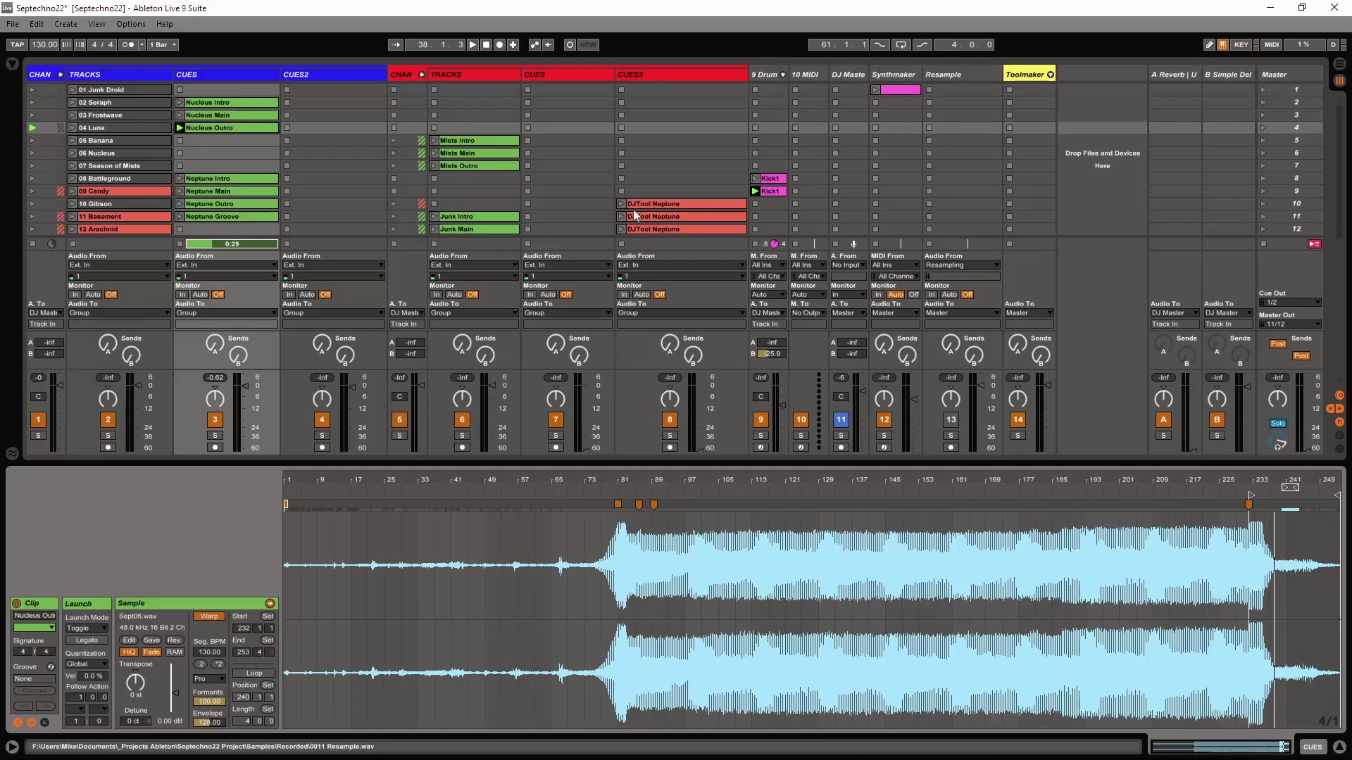
- Show the effects of the first channel group and switch on the low and high bands of its EQ Three
left_click(36, 73)
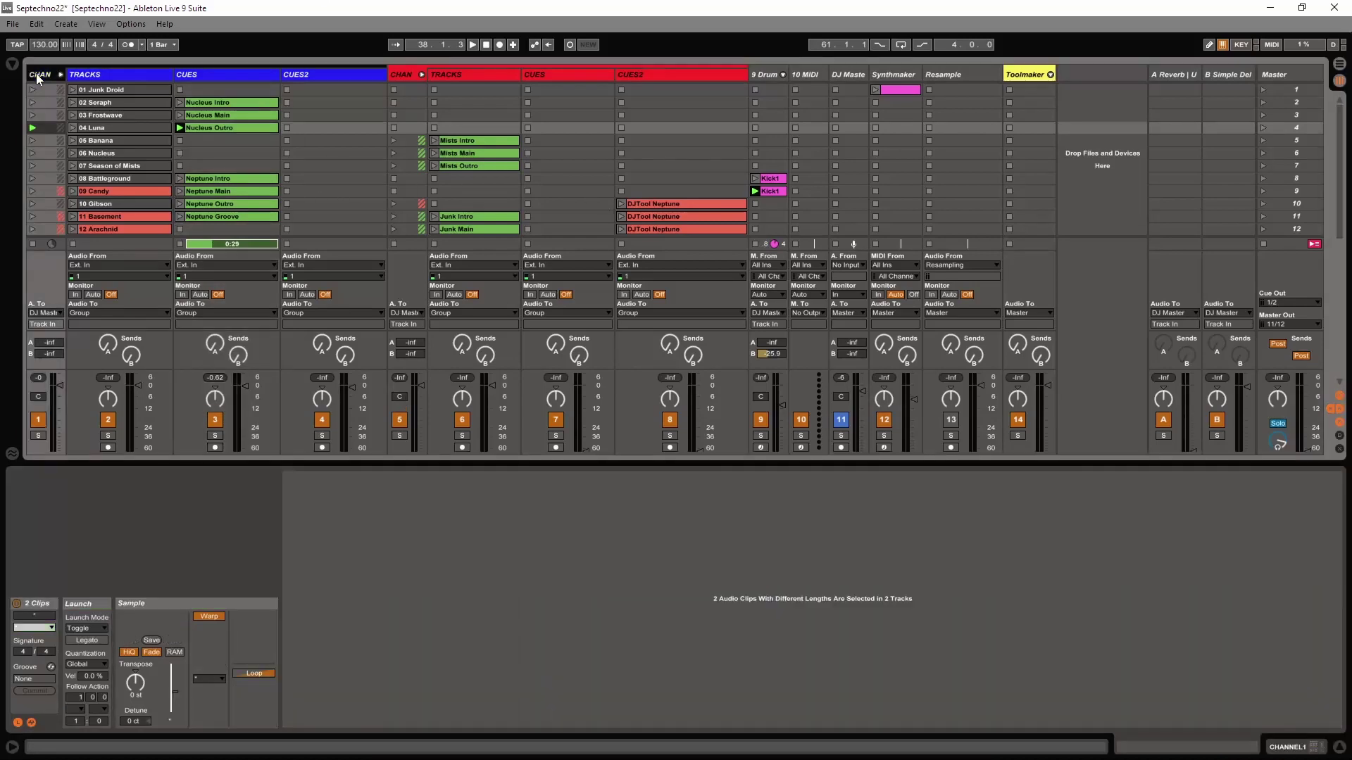
left_click(44, 75)
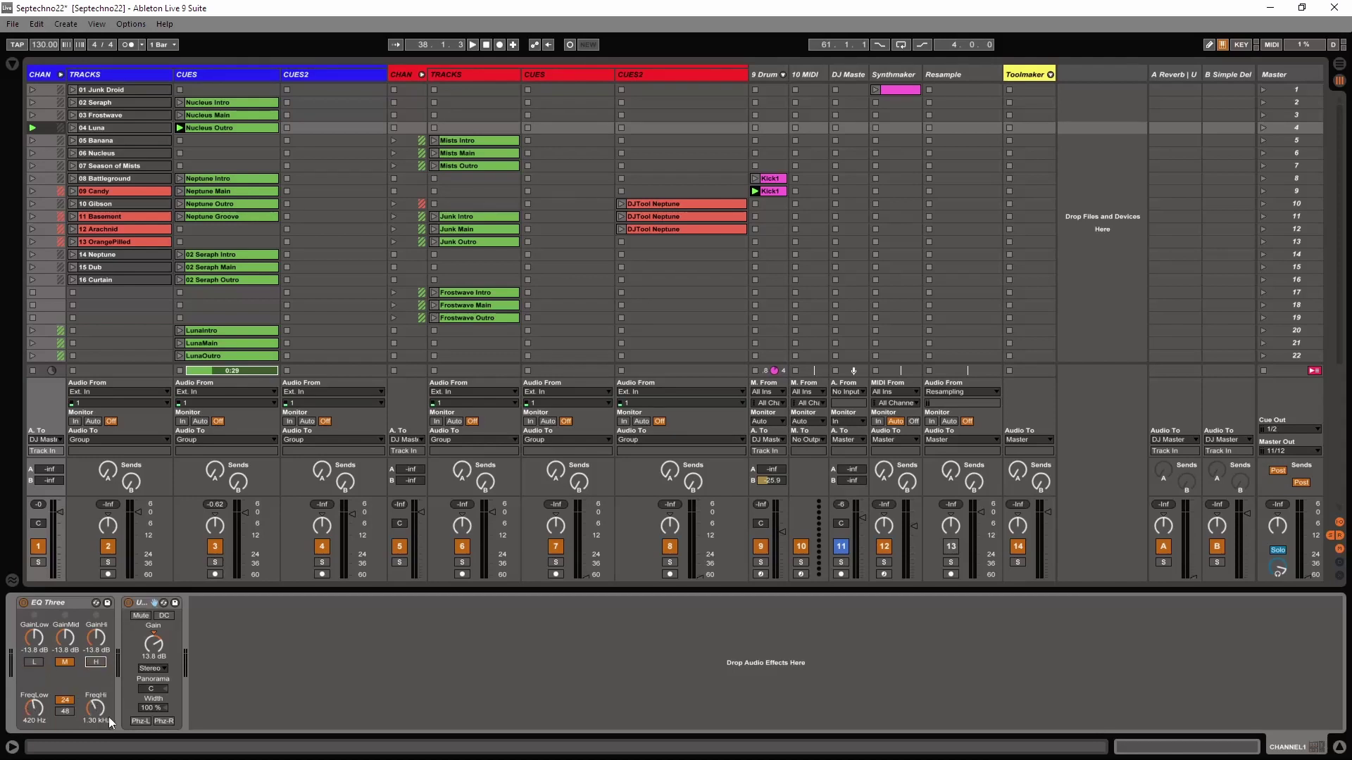
left_click(32, 662)
left_click(100, 664)
- Launch the Neptune Intro clip and show its waveform around the intro loop
left_click(180, 177)
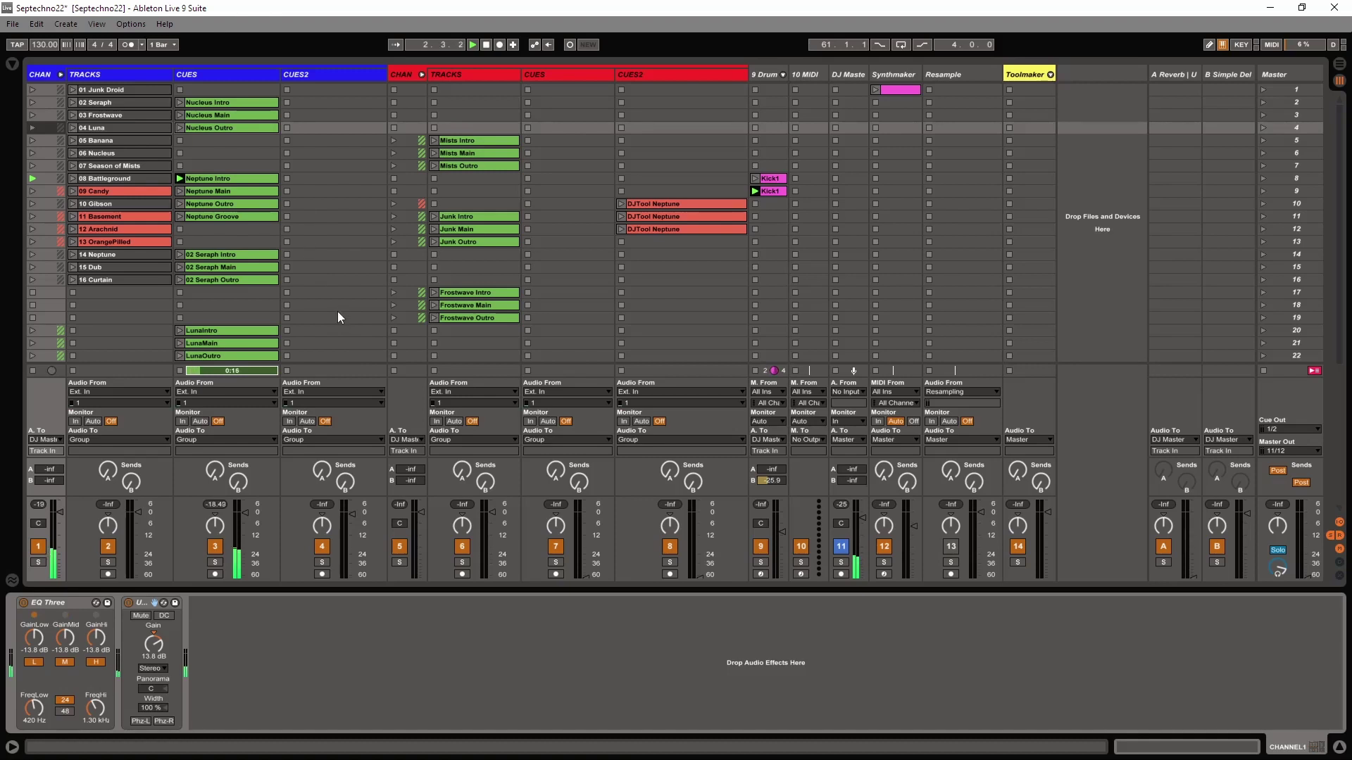
left_click(238, 78)
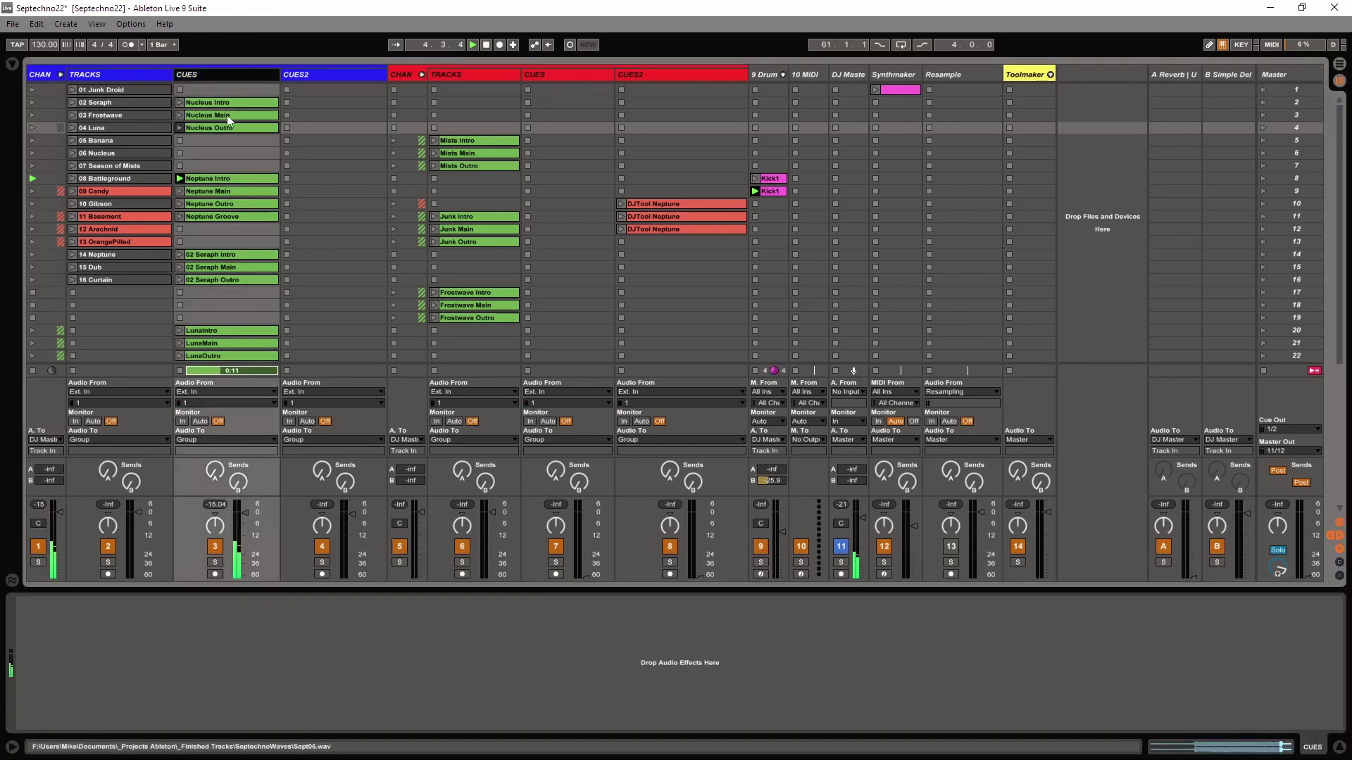
left_click(214, 180)
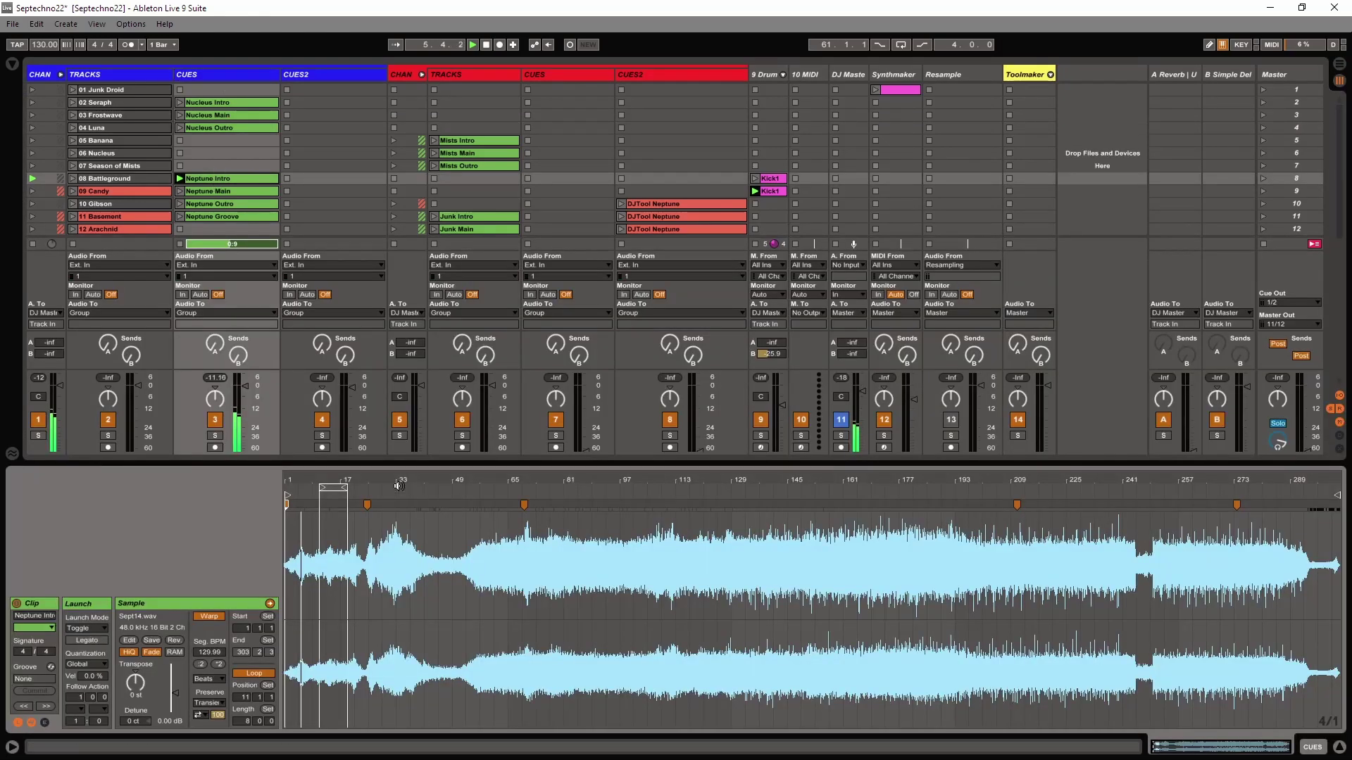
left_click_drag(389, 482, 389, 536)
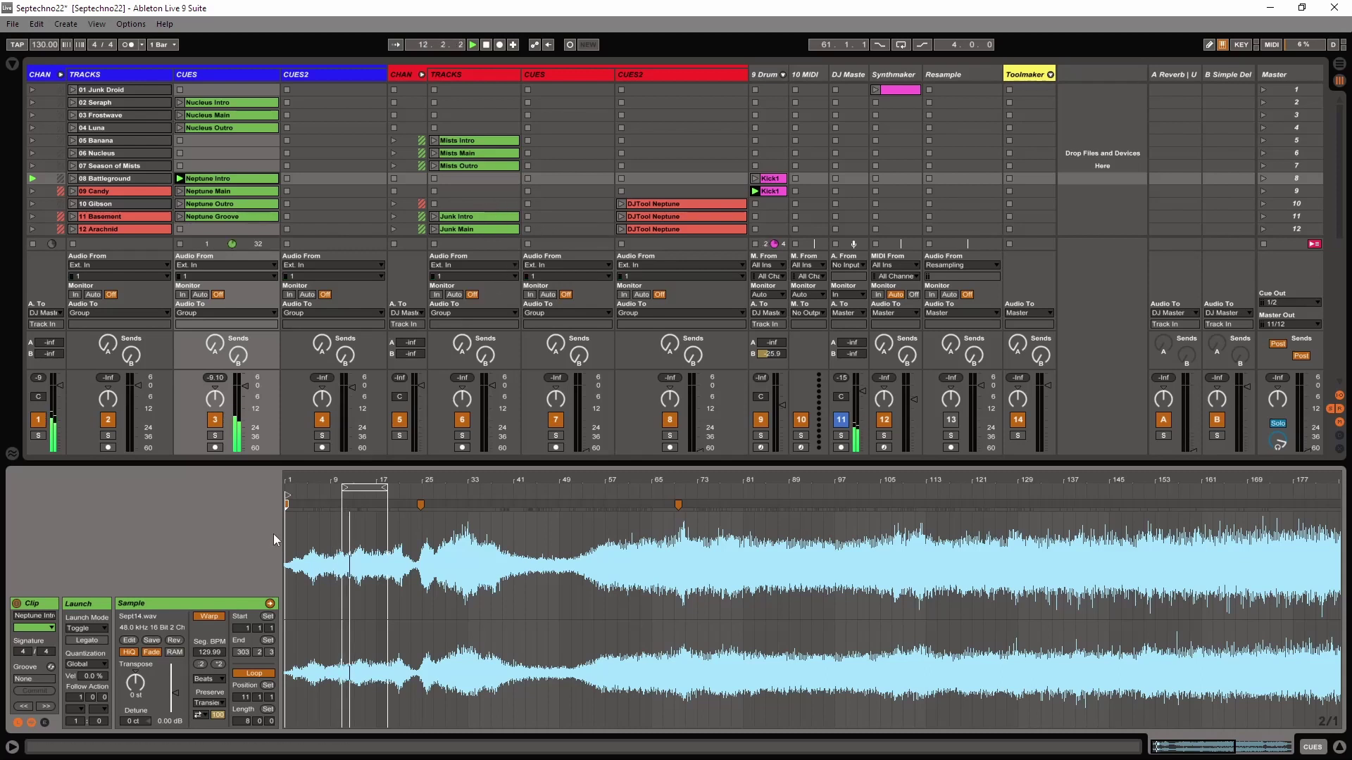
- Set the warp mode of the Neptune Intro clip to Complex Pro
left_click(209, 678)
left_click(227, 750)
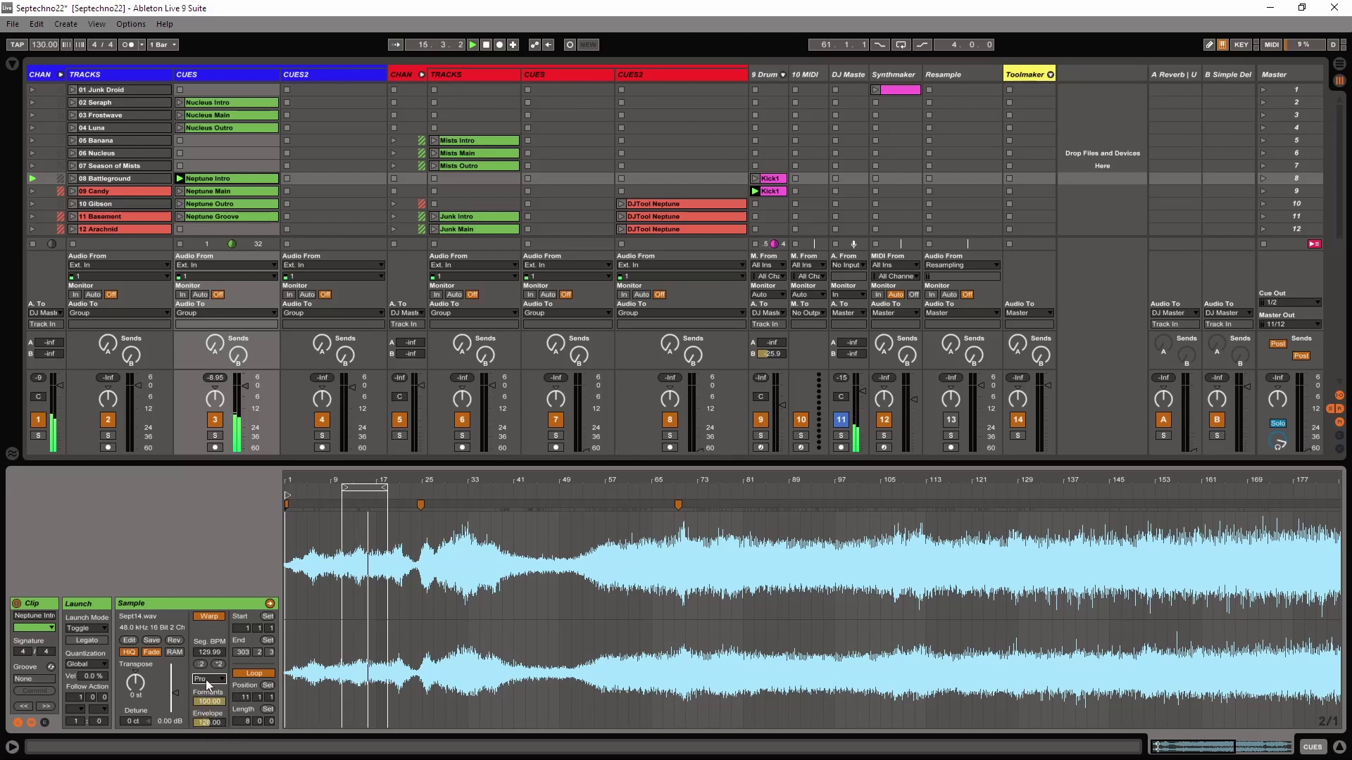
left_click(209, 680)
left_click(214, 741)
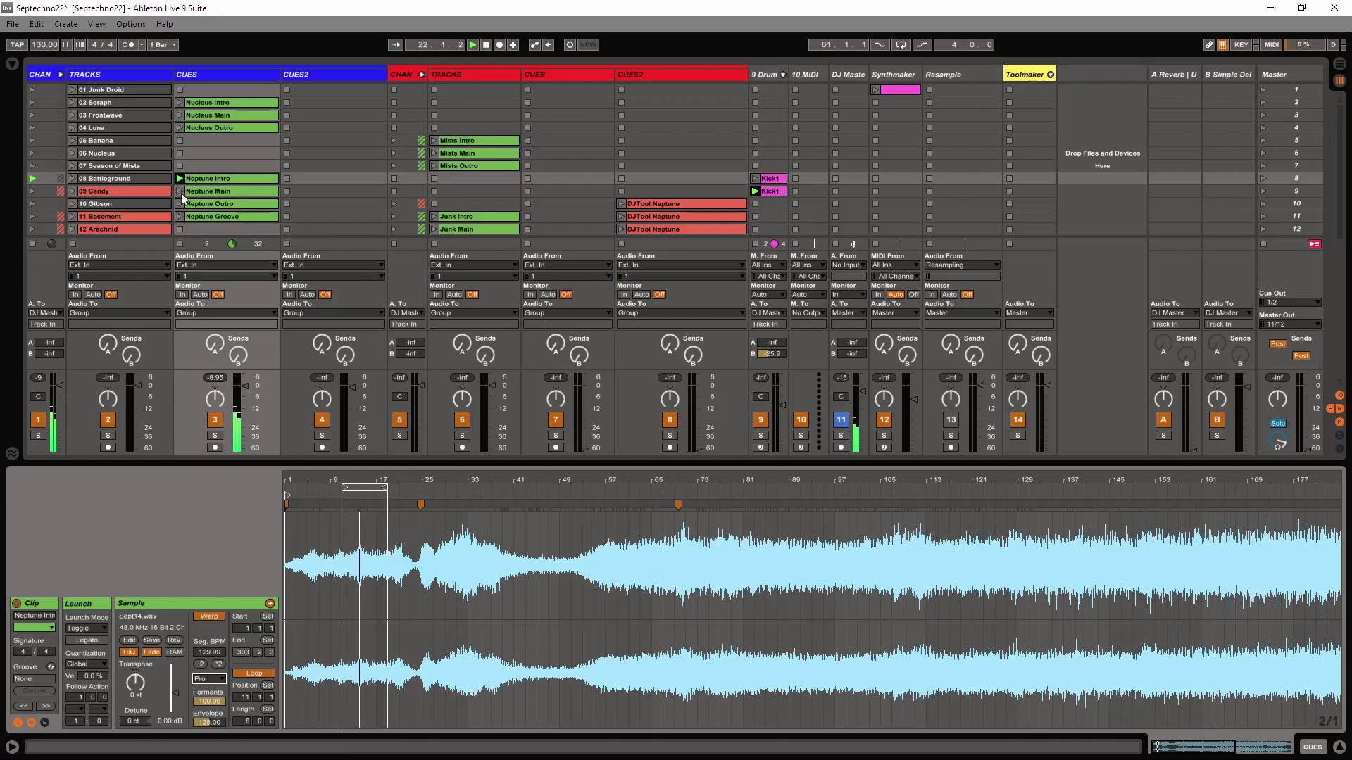
- Launch the Neptune Main clip and open it to show its waveform
left_click_drag(402, 480, 402, 521)
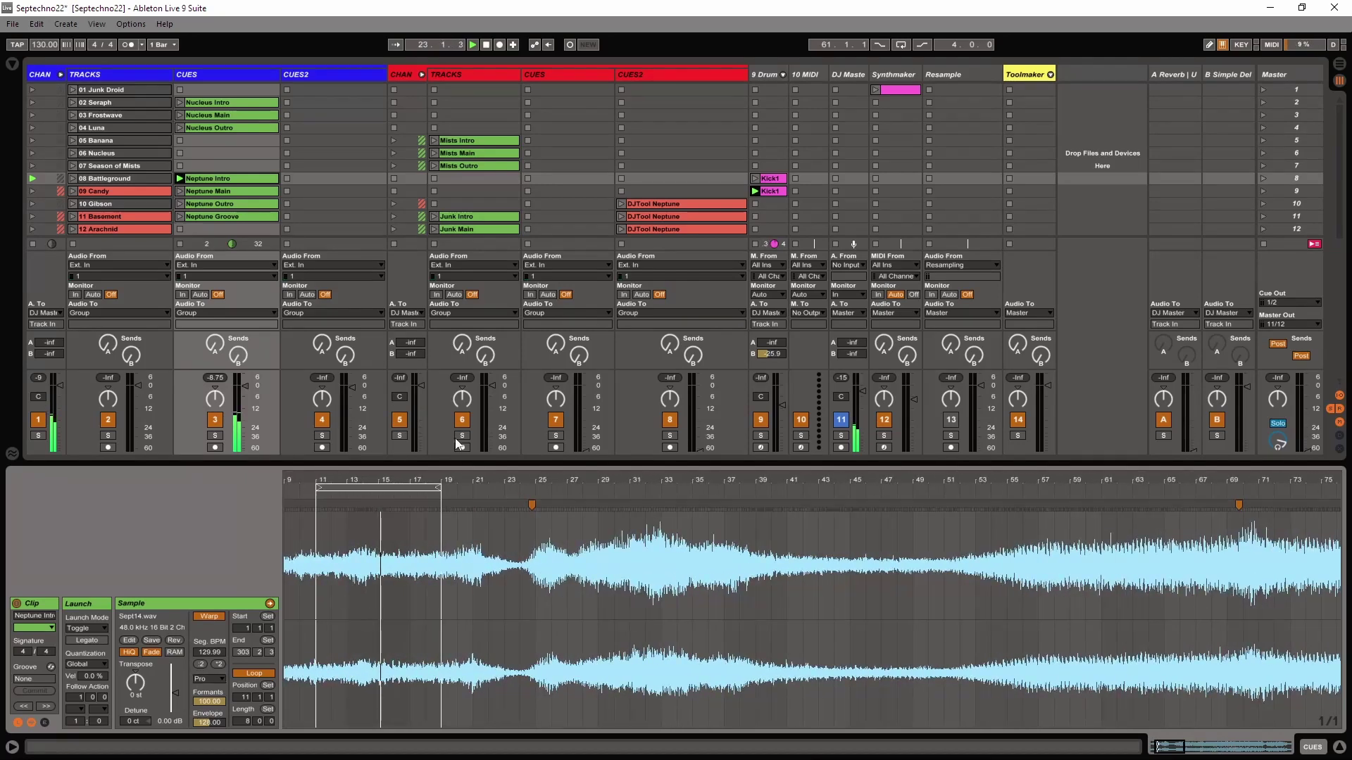
left_click(179, 190)
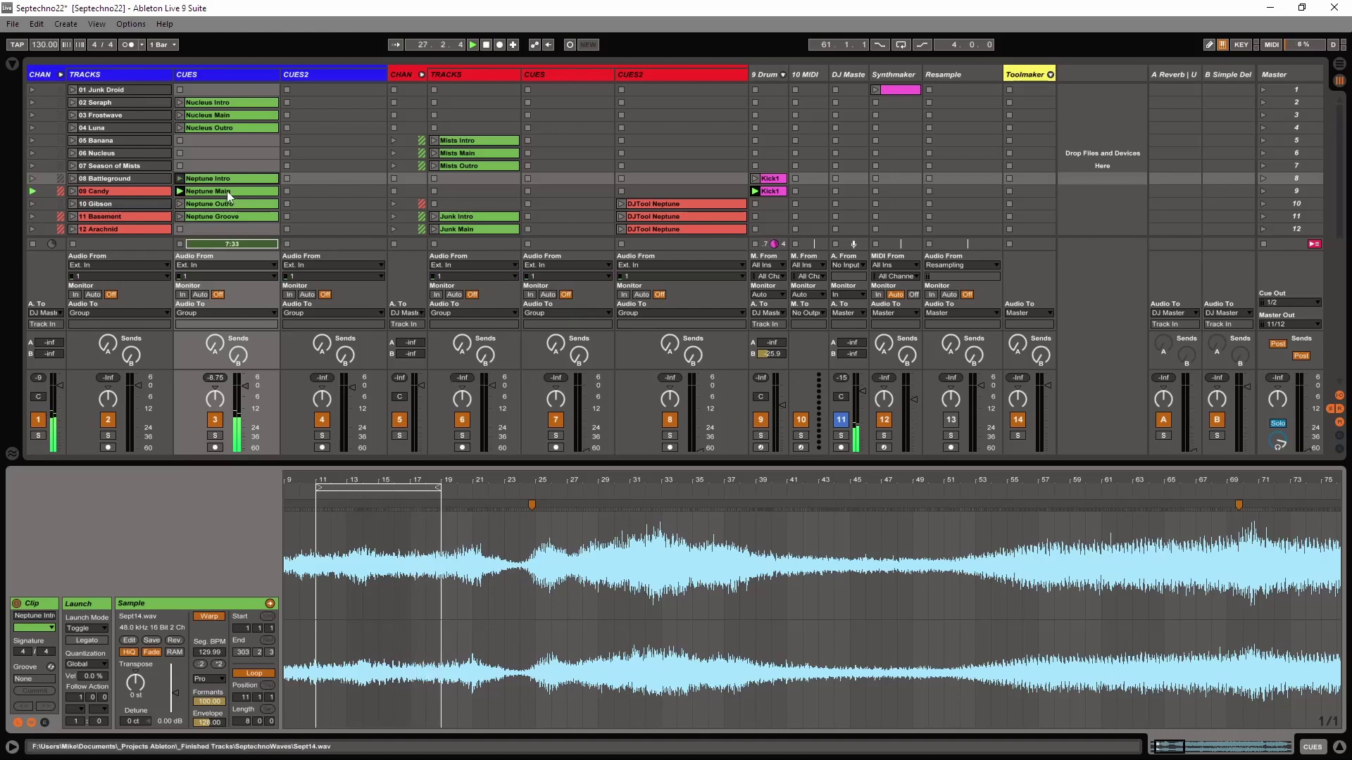
left_click(226, 192)
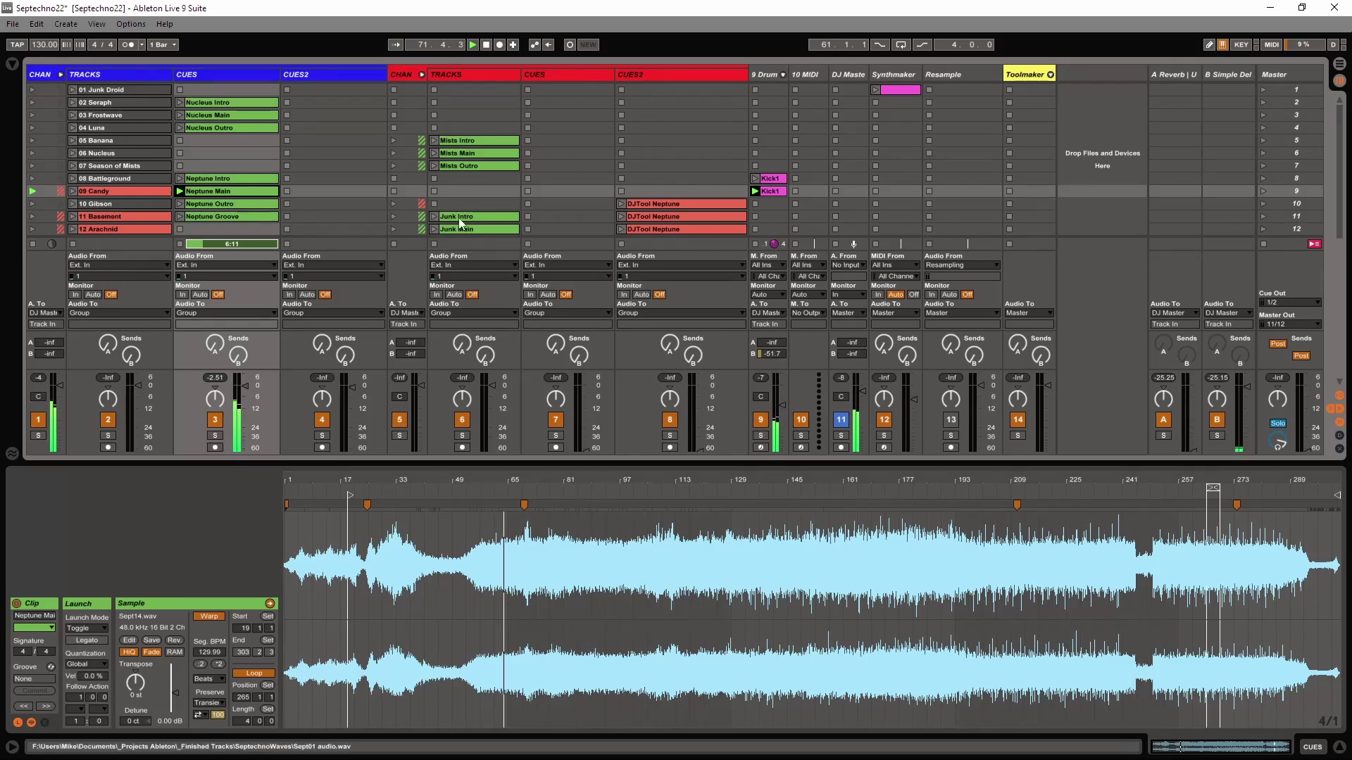
- Launch the Frostwave Intro clip in the second channel group's TRACKS column while Neptune Main plays
scroll(473, 206, "down", 6)
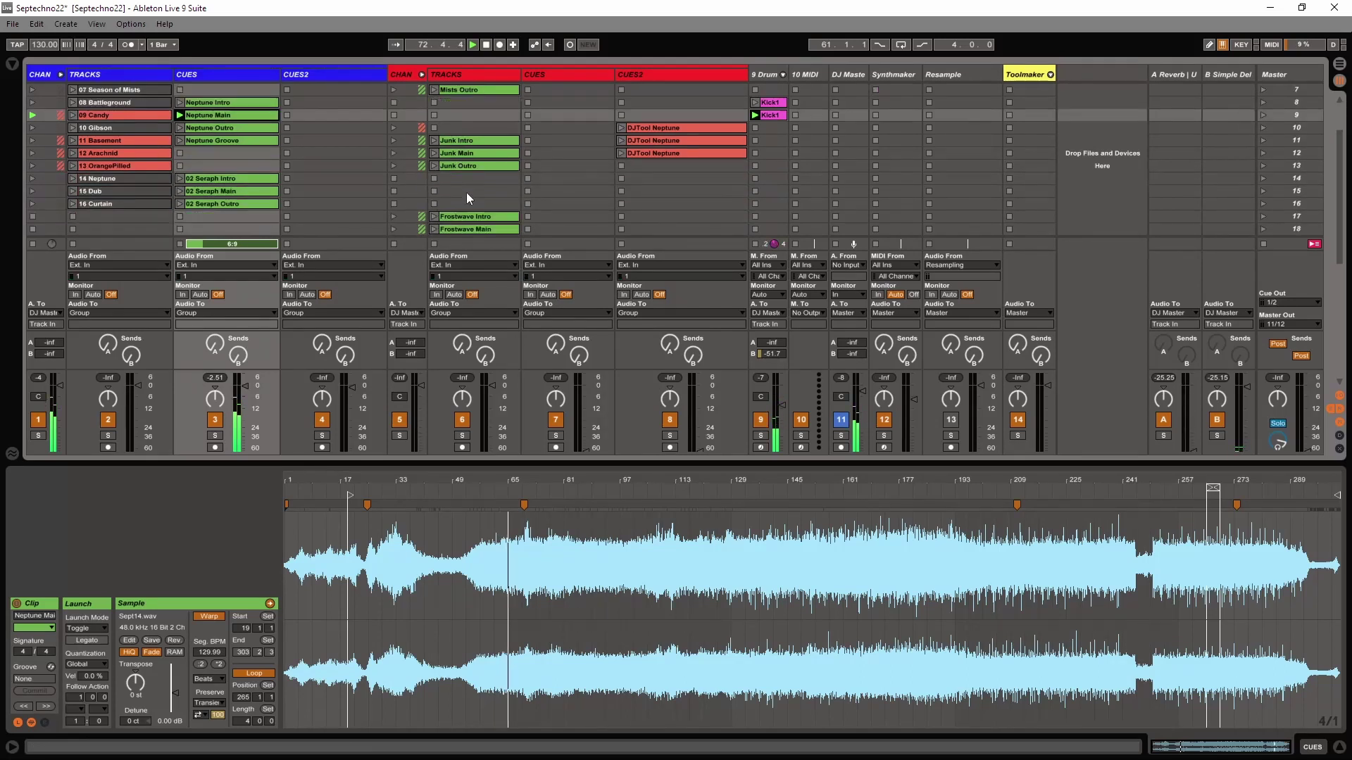
scroll(466, 192, "down", 5)
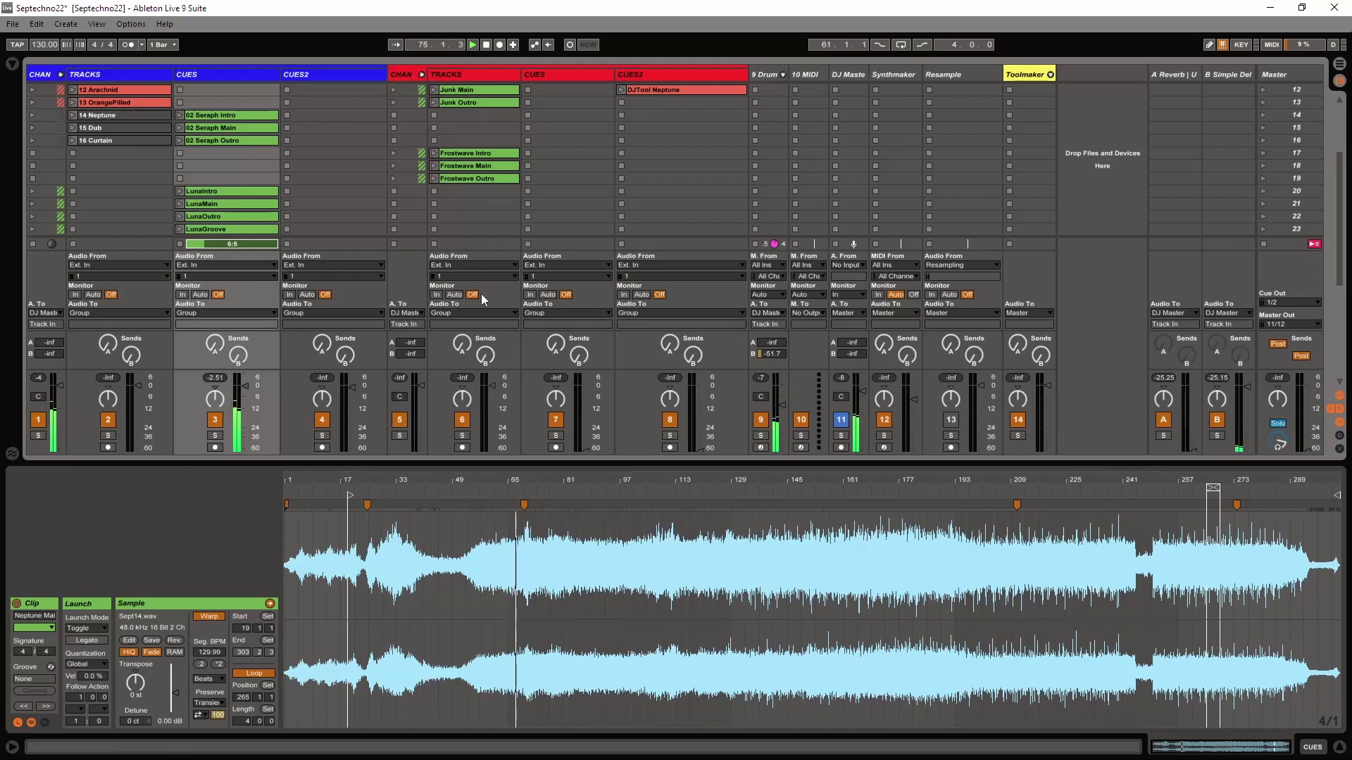
left_click(434, 153)
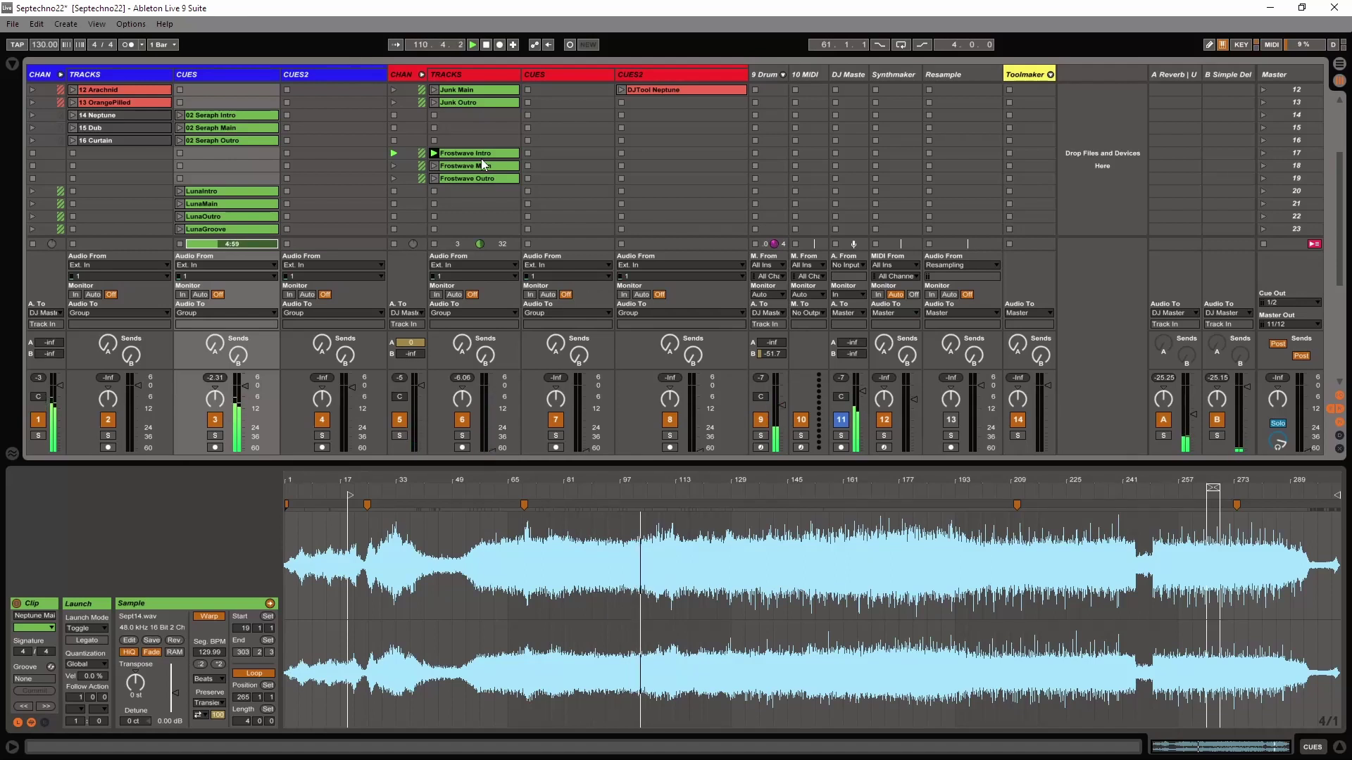
- Launch the Junk Main clip, followed by Battleground Main, in the second channel group's TRACKS column
scroll(440, 100, "up", 3)
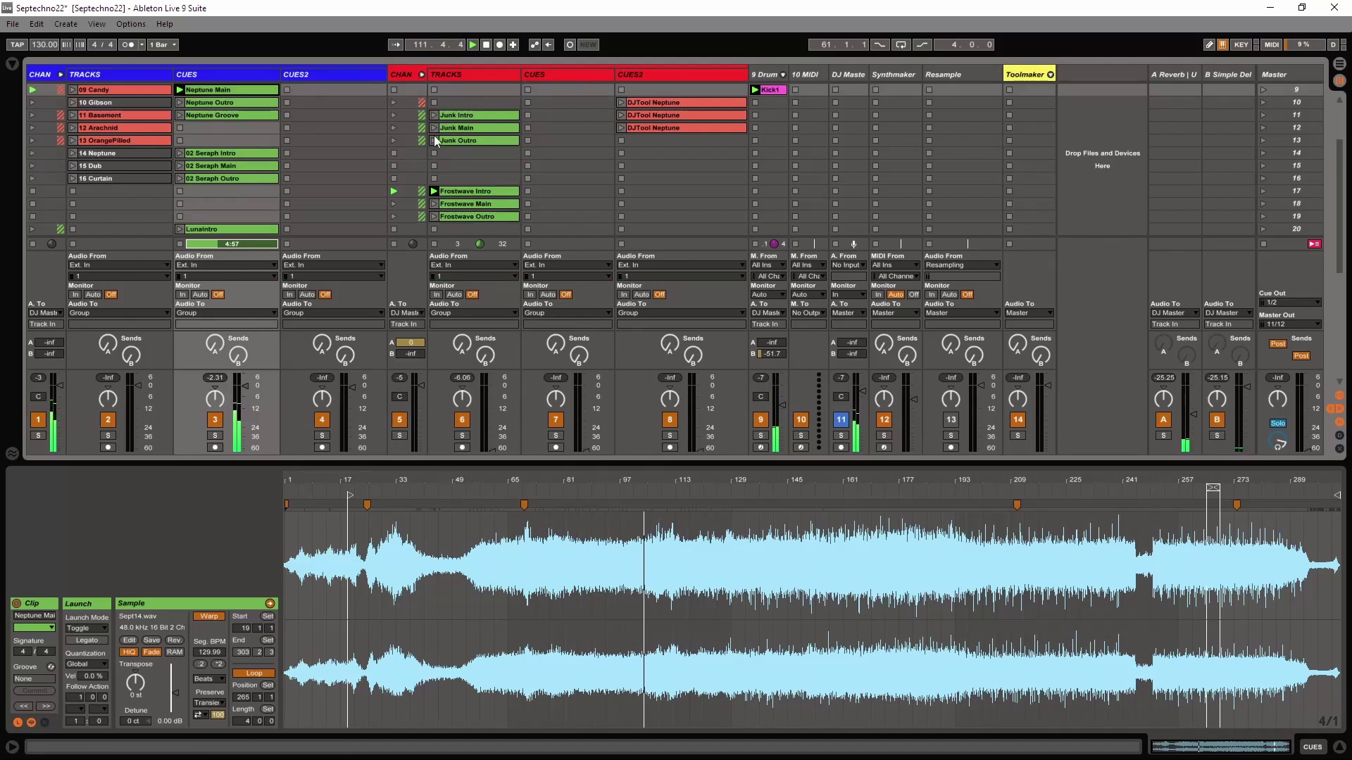
left_click(434, 128)
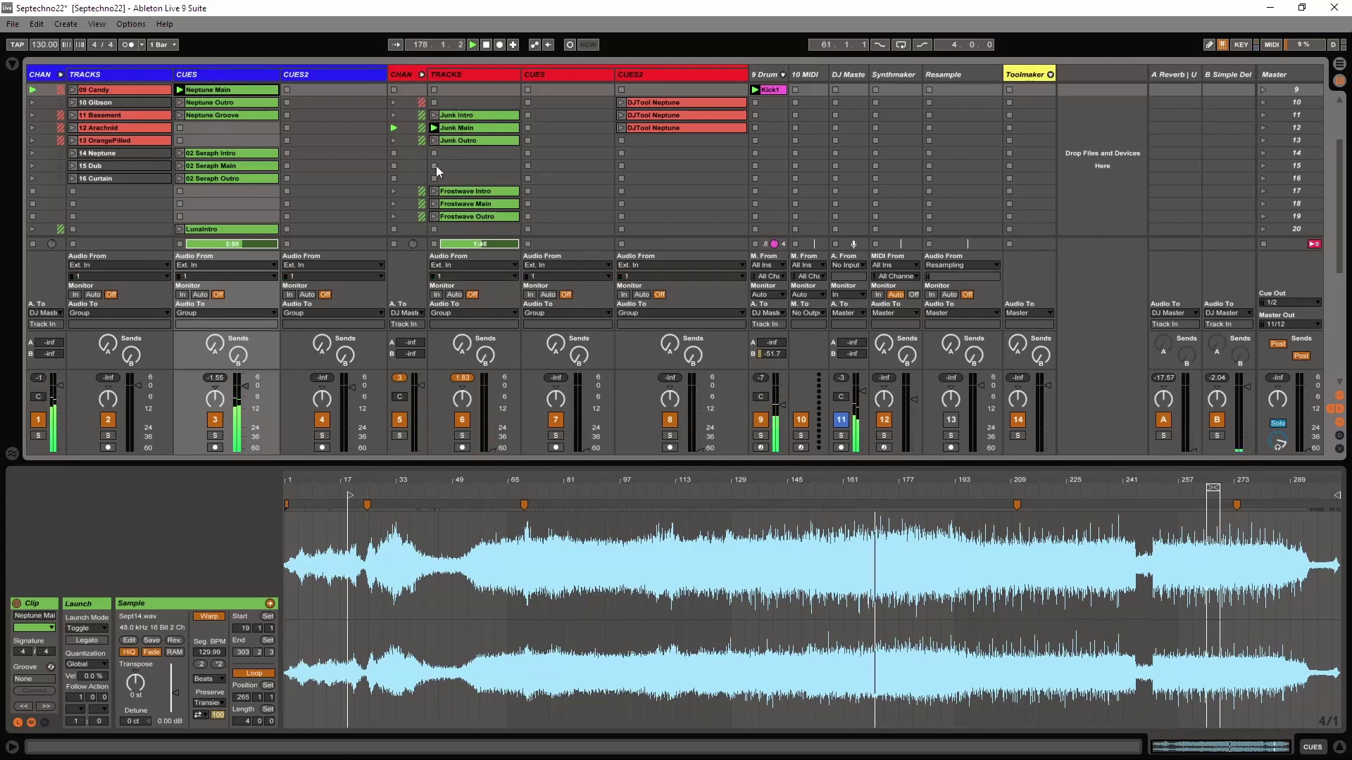
scroll(438, 201, "down", 5)
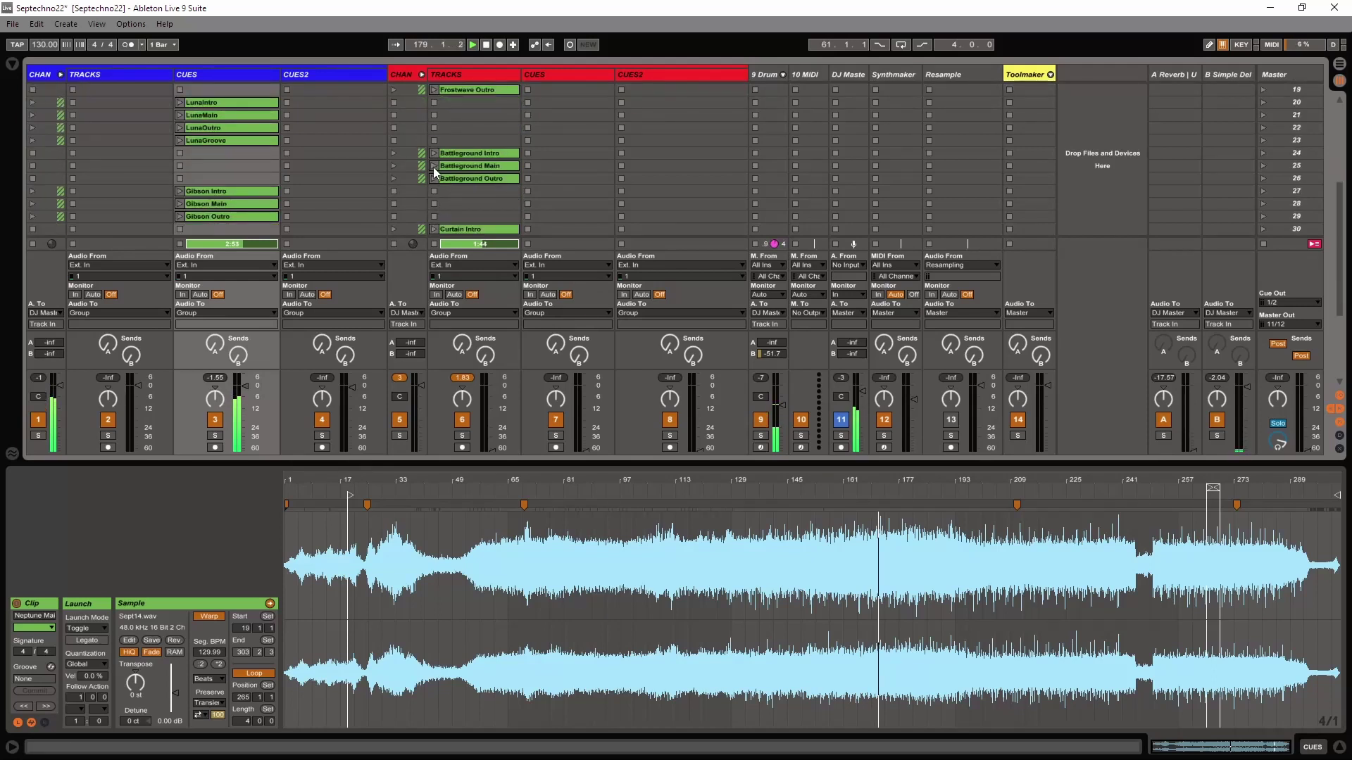
left_click(433, 165)
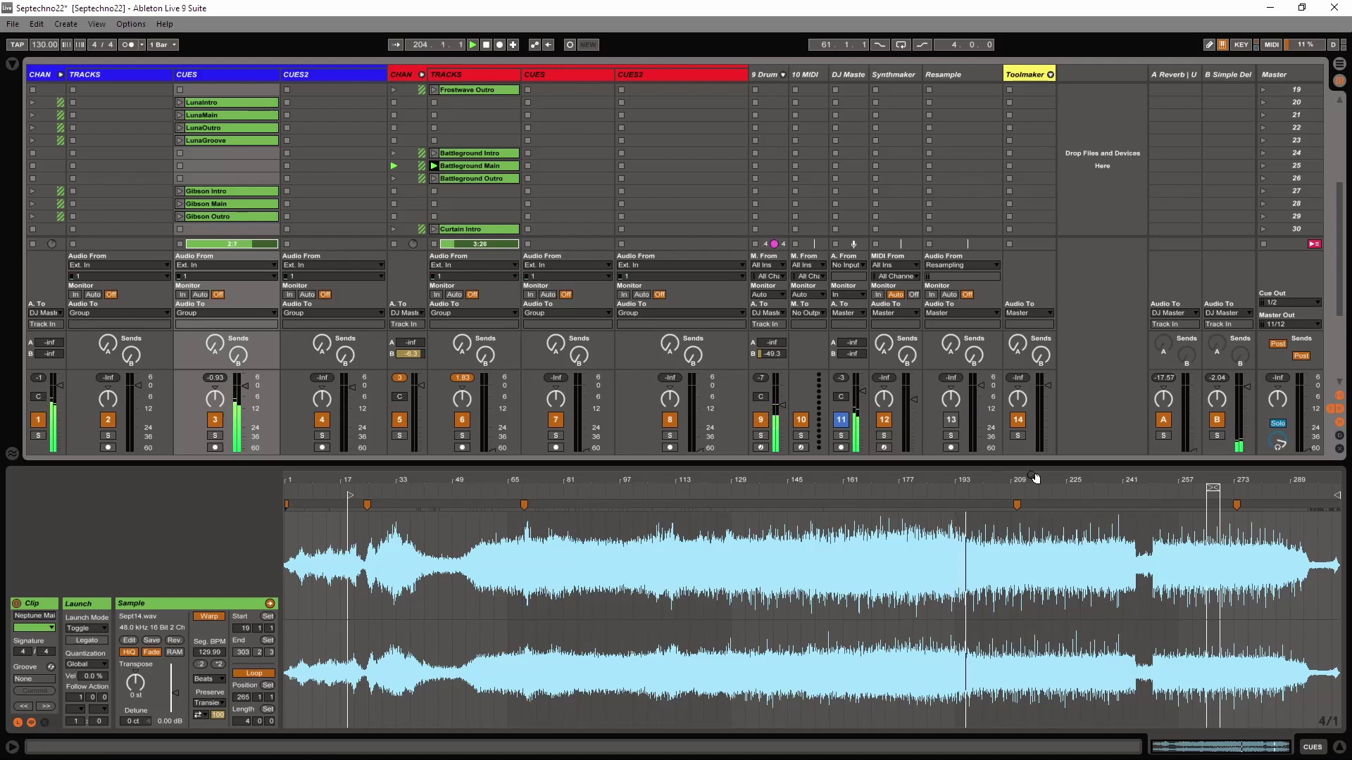
- Launch the Curtain Main clip, followed by Mists Main, in the second channel group's TRACKS column
scroll(543, 151, "down", 3)
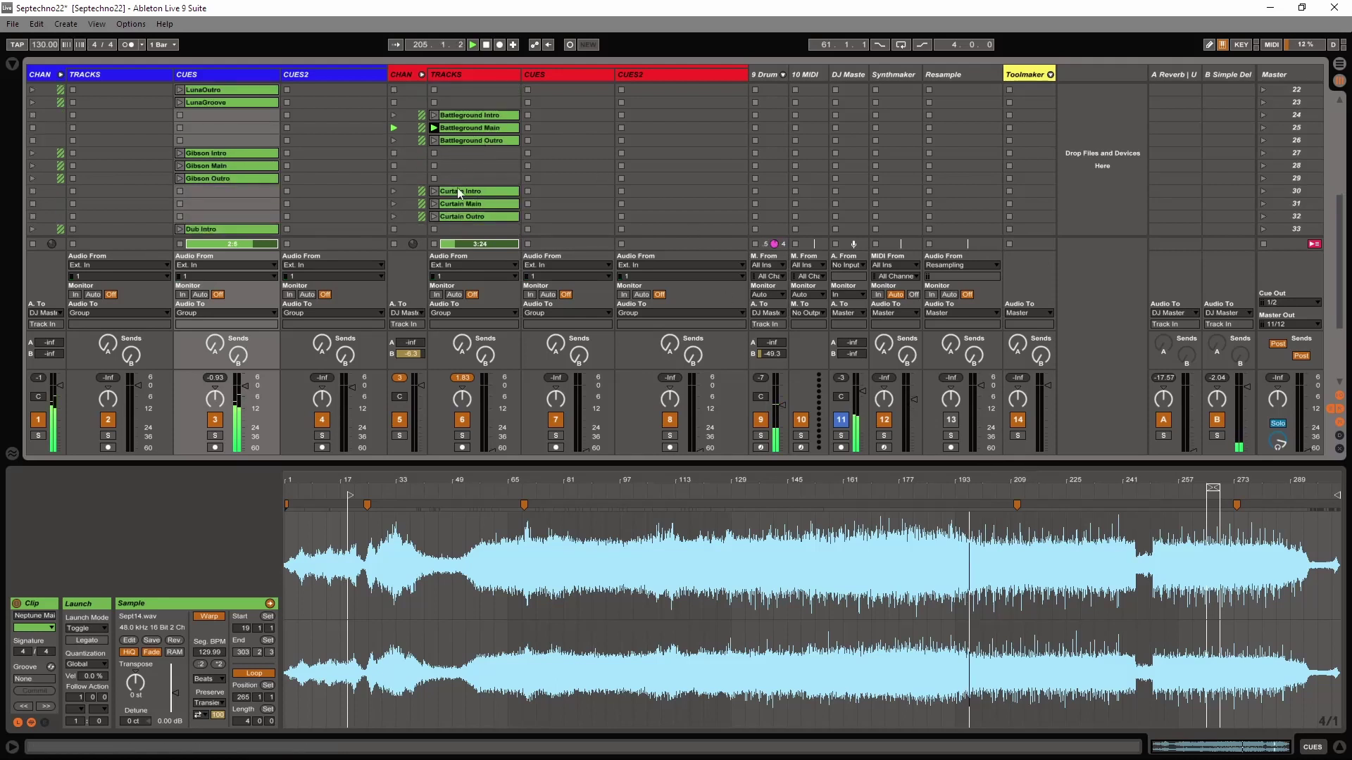
left_click(432, 202)
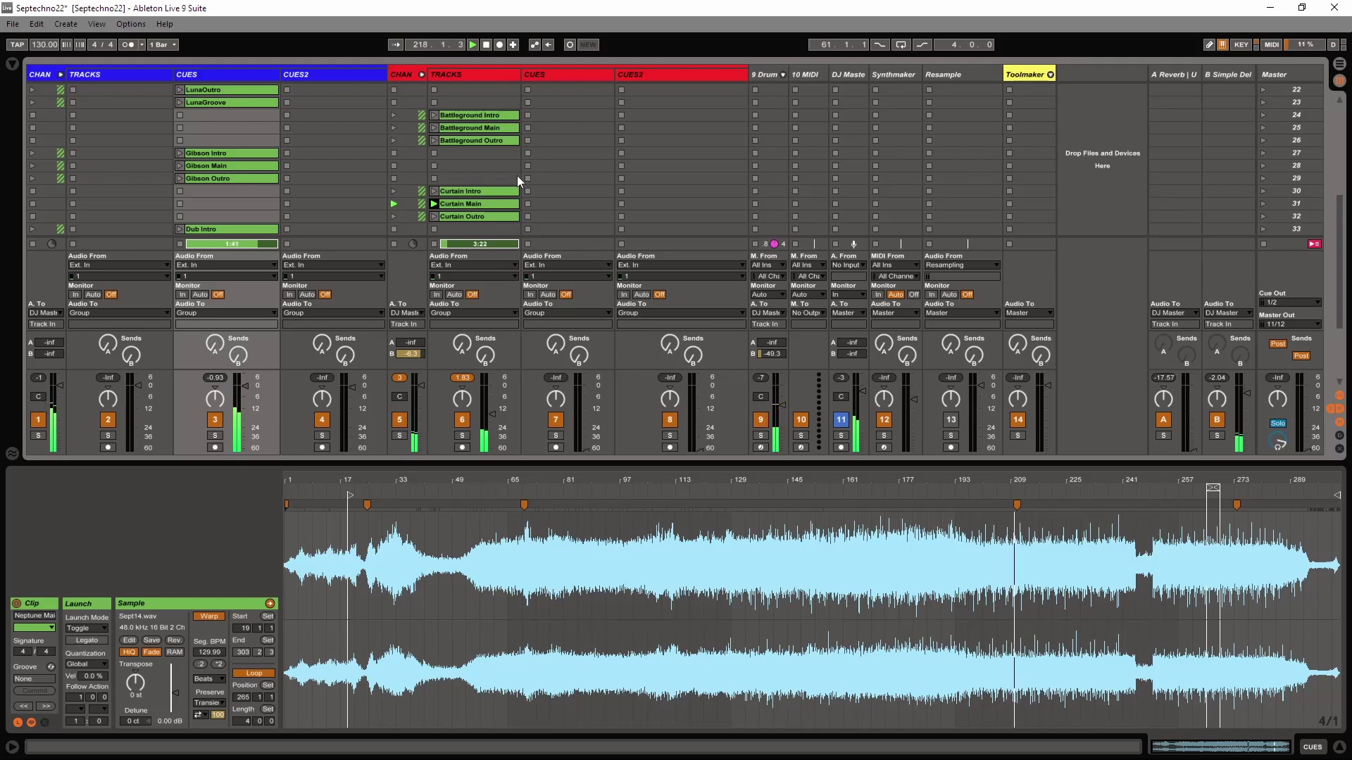
scroll(502, 180, "down", 5)
scroll(503, 180, "up", 13)
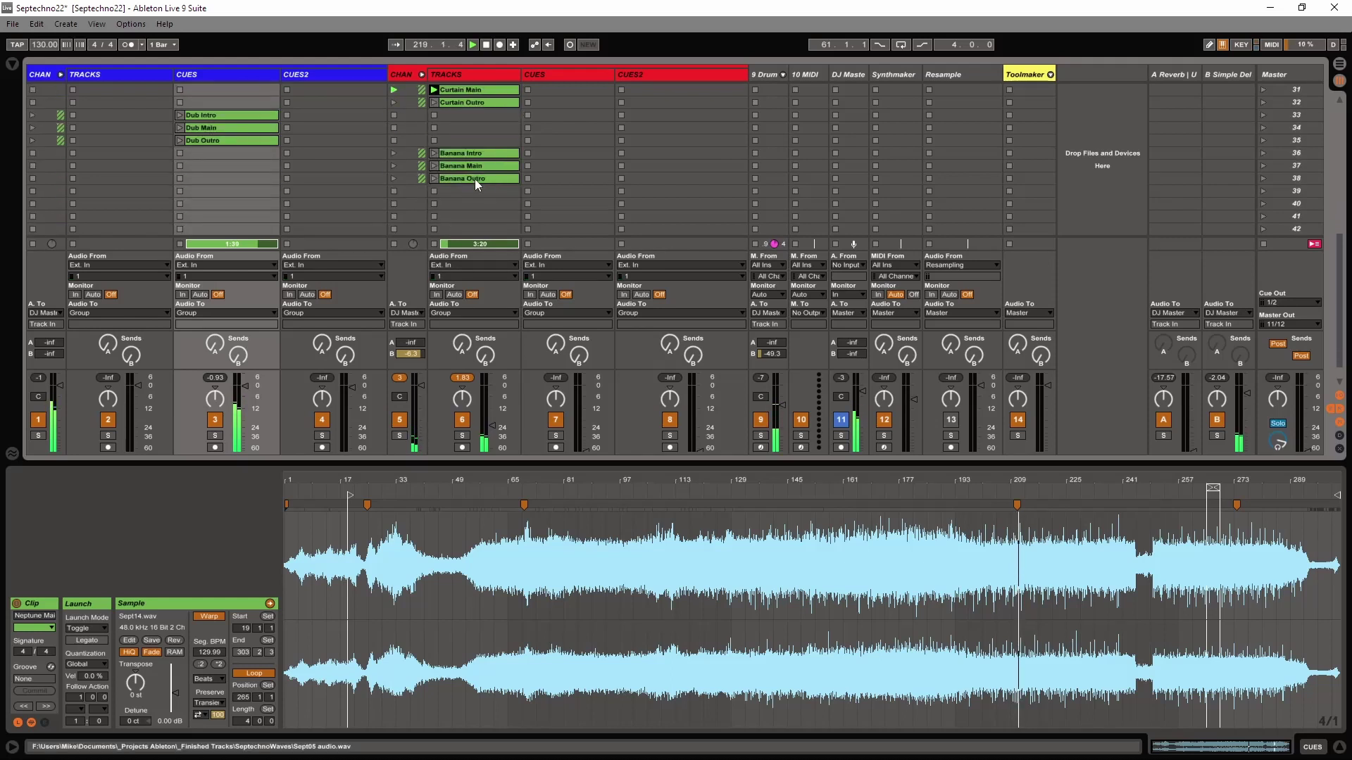
scroll(491, 170, "up", 12)
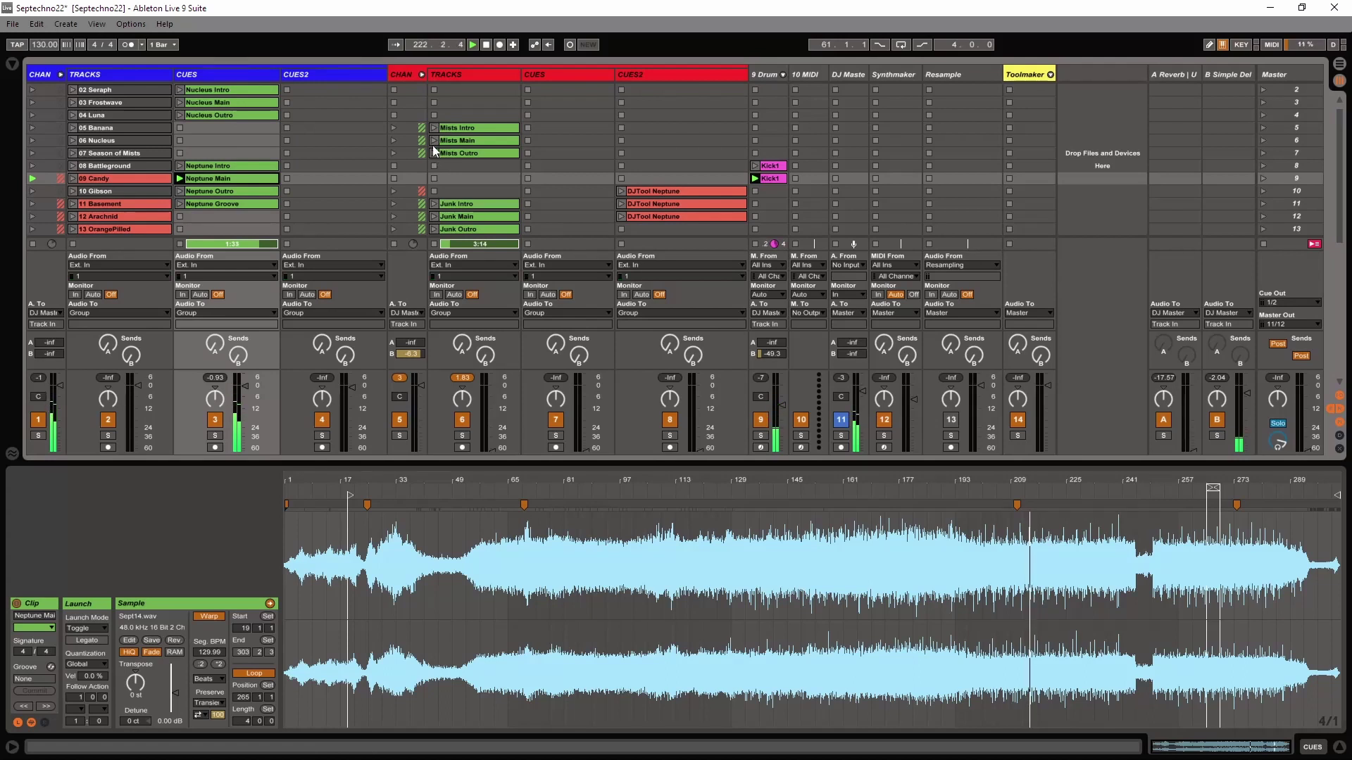
left_click(433, 138)
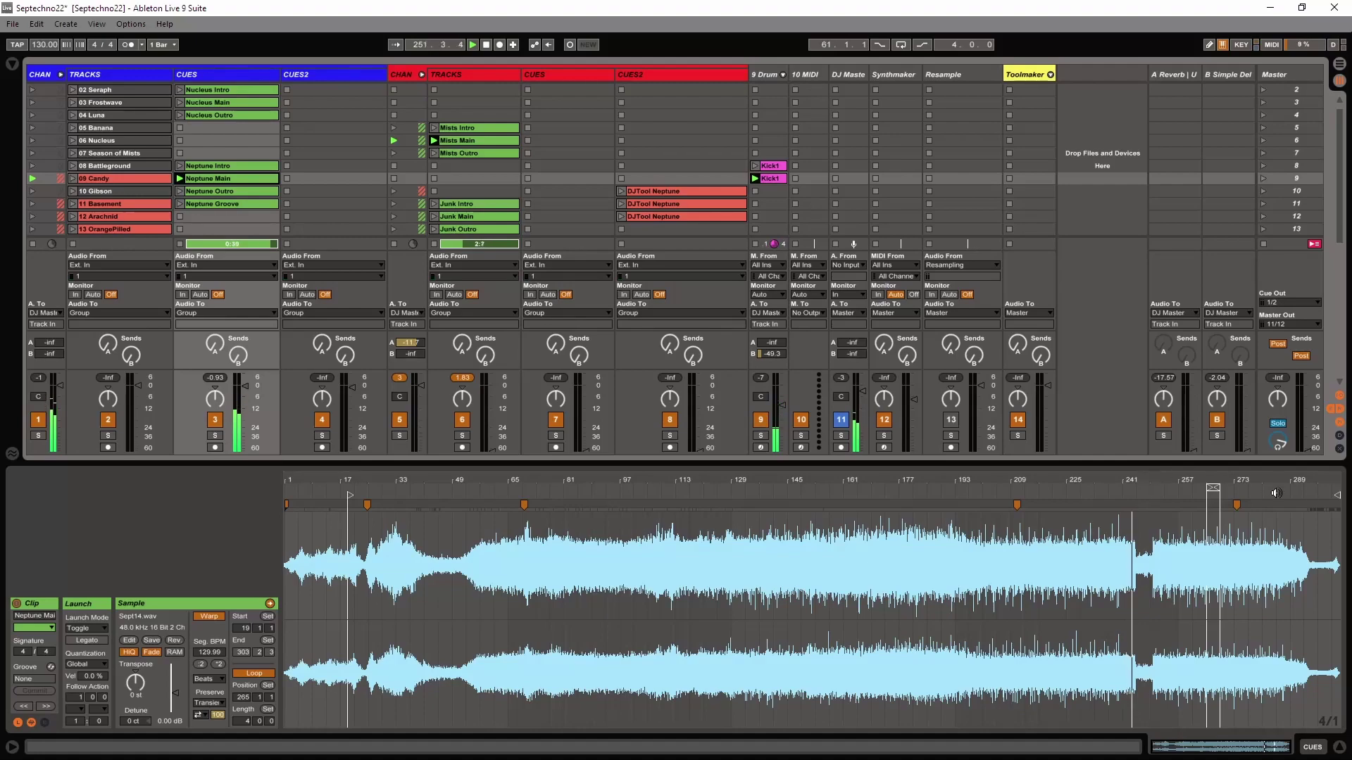
- Show Neptune Main's waveform around its closing loop and launch the Banana Intro clip in the second channel group
mouse_move(1199, 480)
left_mouse_down()
mouse_move(1174, 501)
mouse_move(910, 474)
mouse_move(1076, 477)
left_mouse_up()
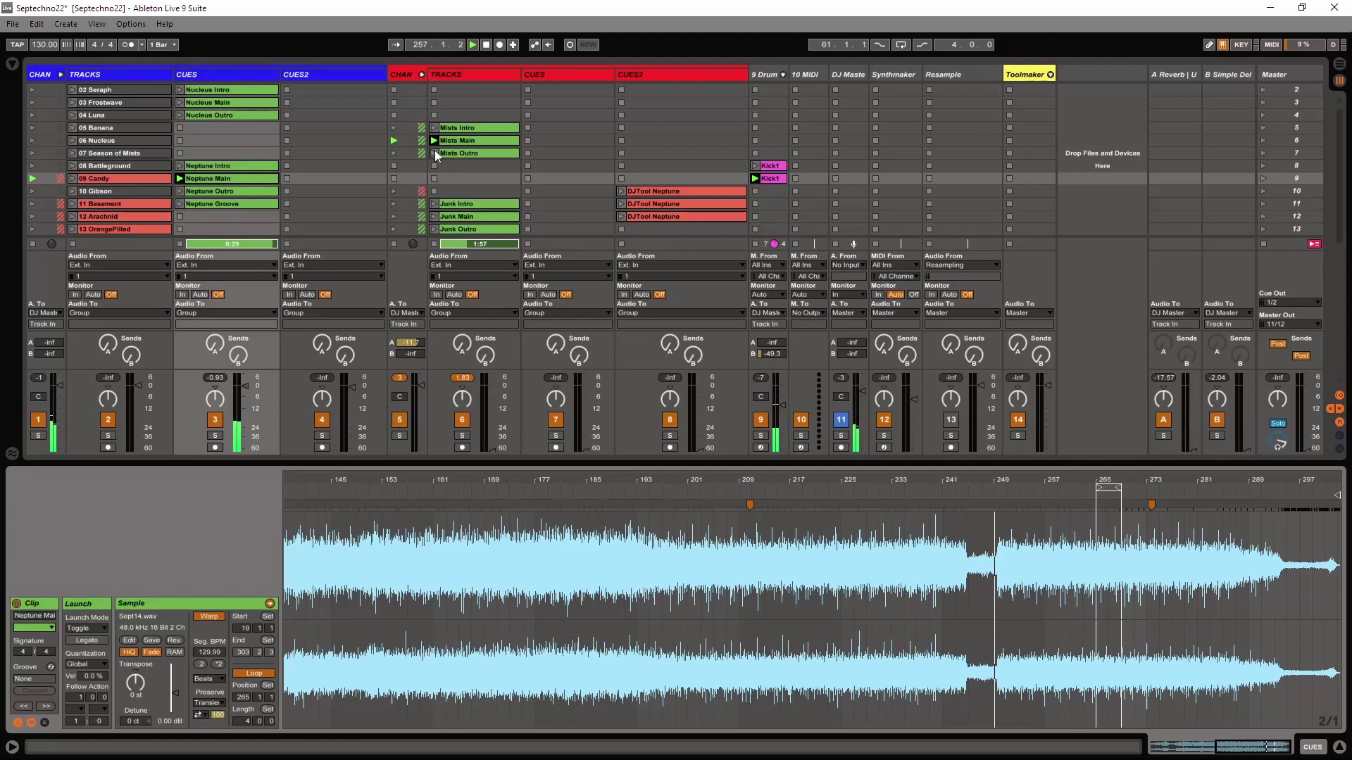
scroll(448, 170, "down", 3)
scroll(448, 171, "down", 20)
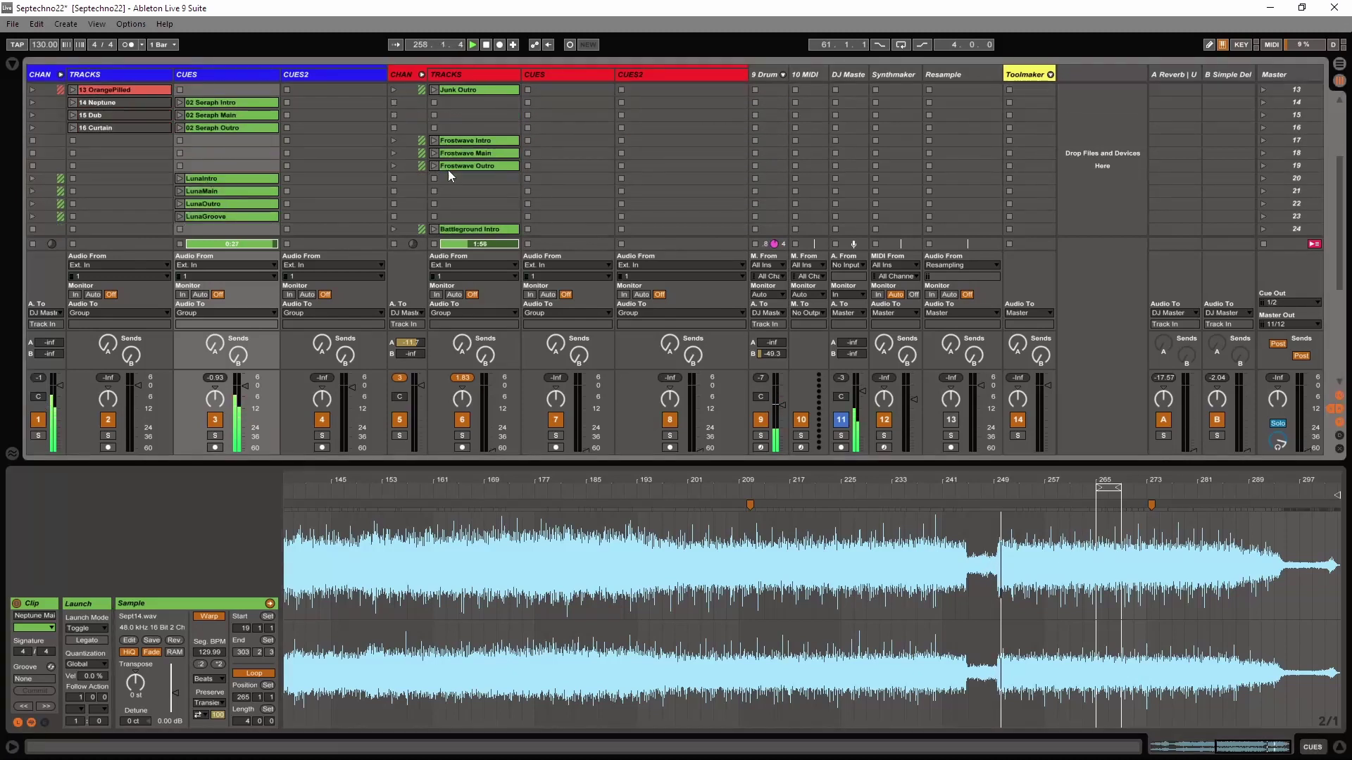
scroll(448, 170, "down", 5)
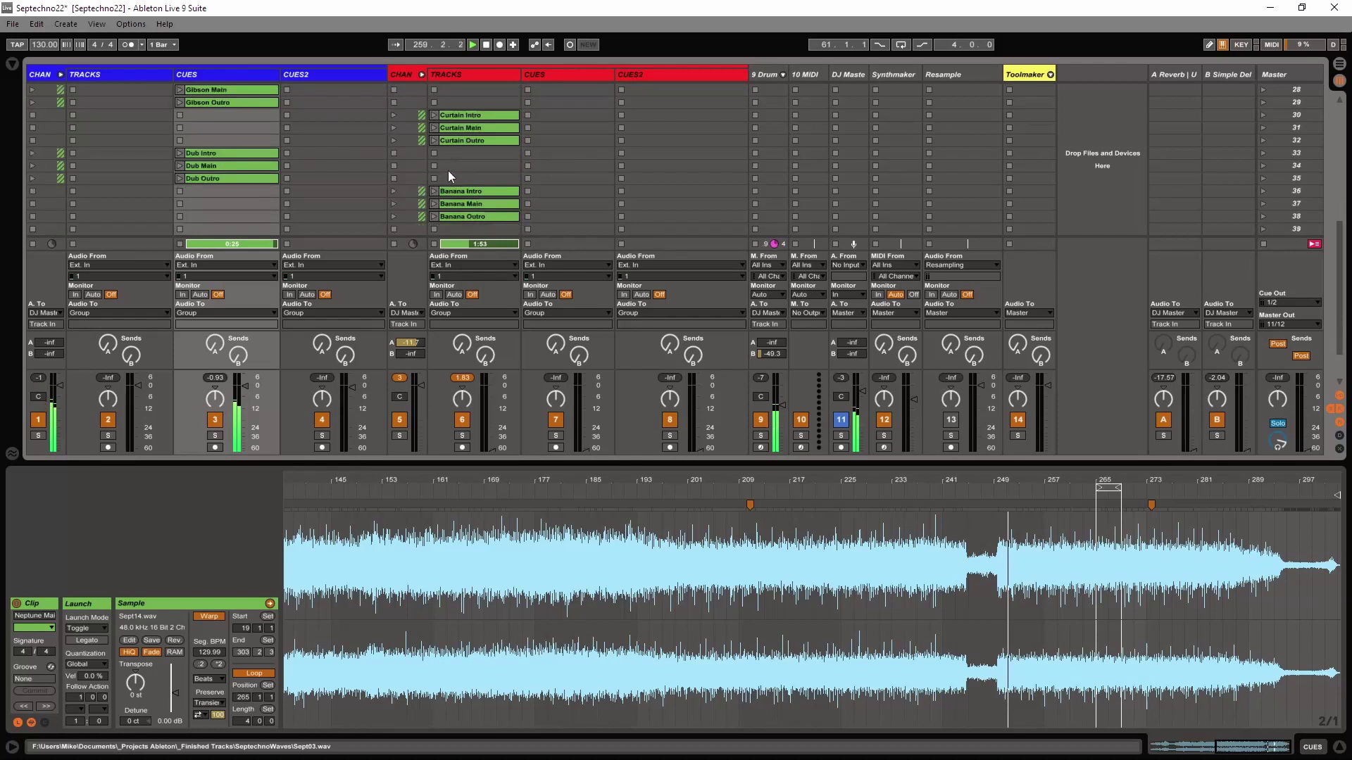
scroll(445, 188, "up", 3)
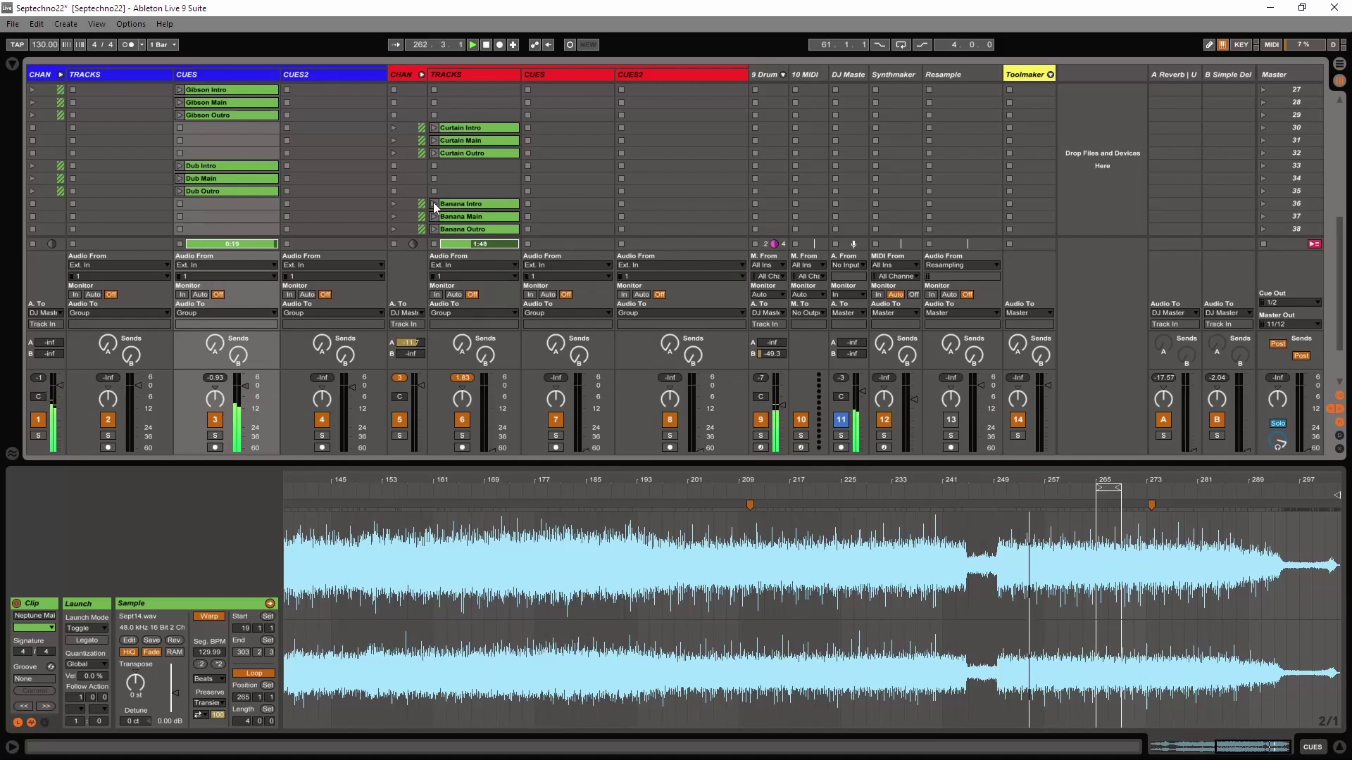
left_click(434, 203)
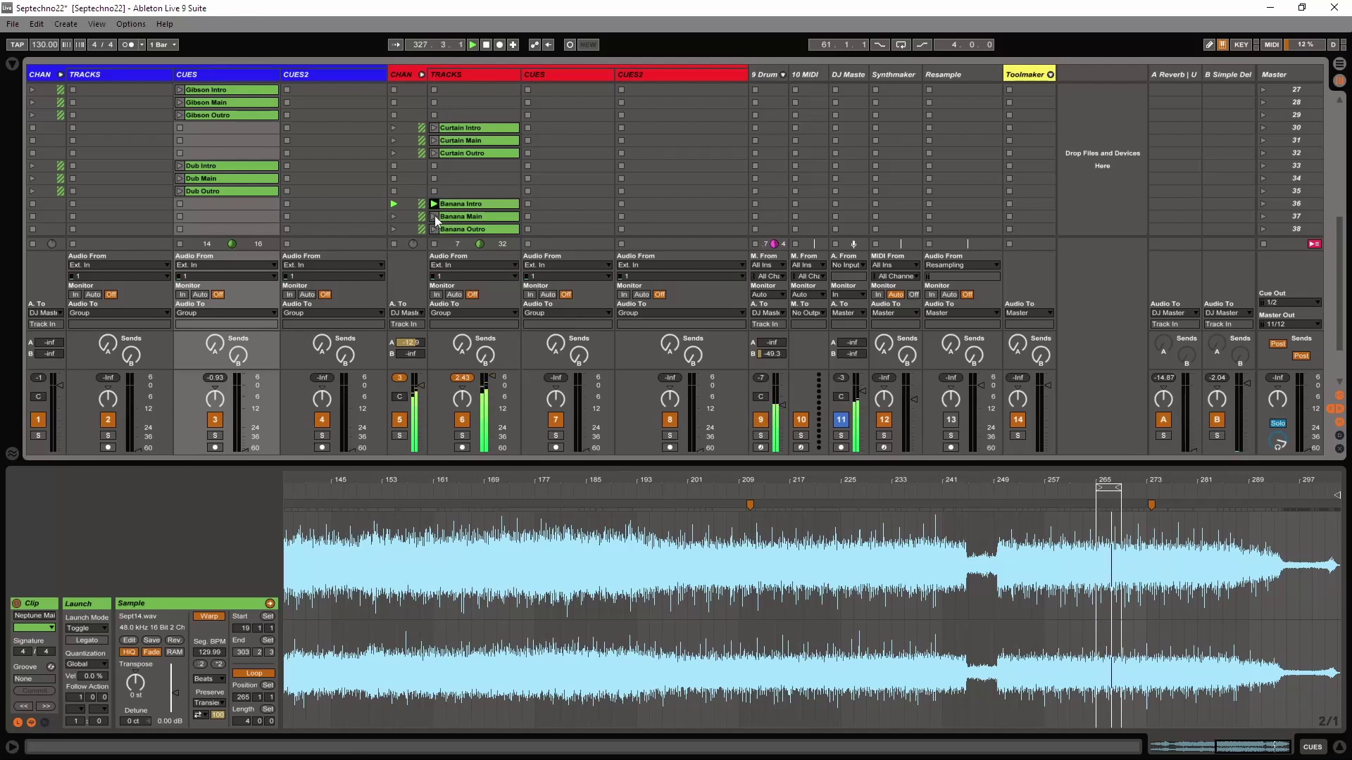
- Launch the Banana Main clip and open it to show its whole waveform from the first bar
left_click(434, 216)
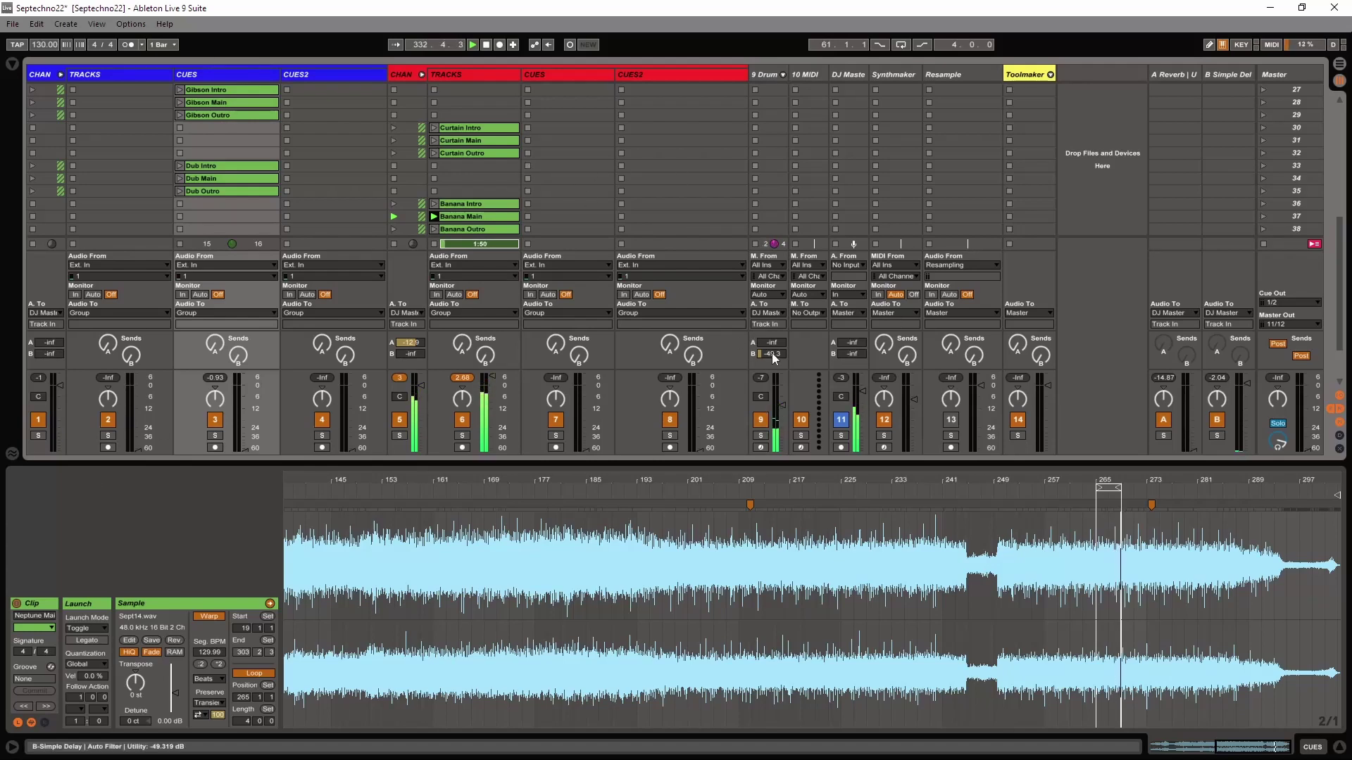
left_click(478, 216)
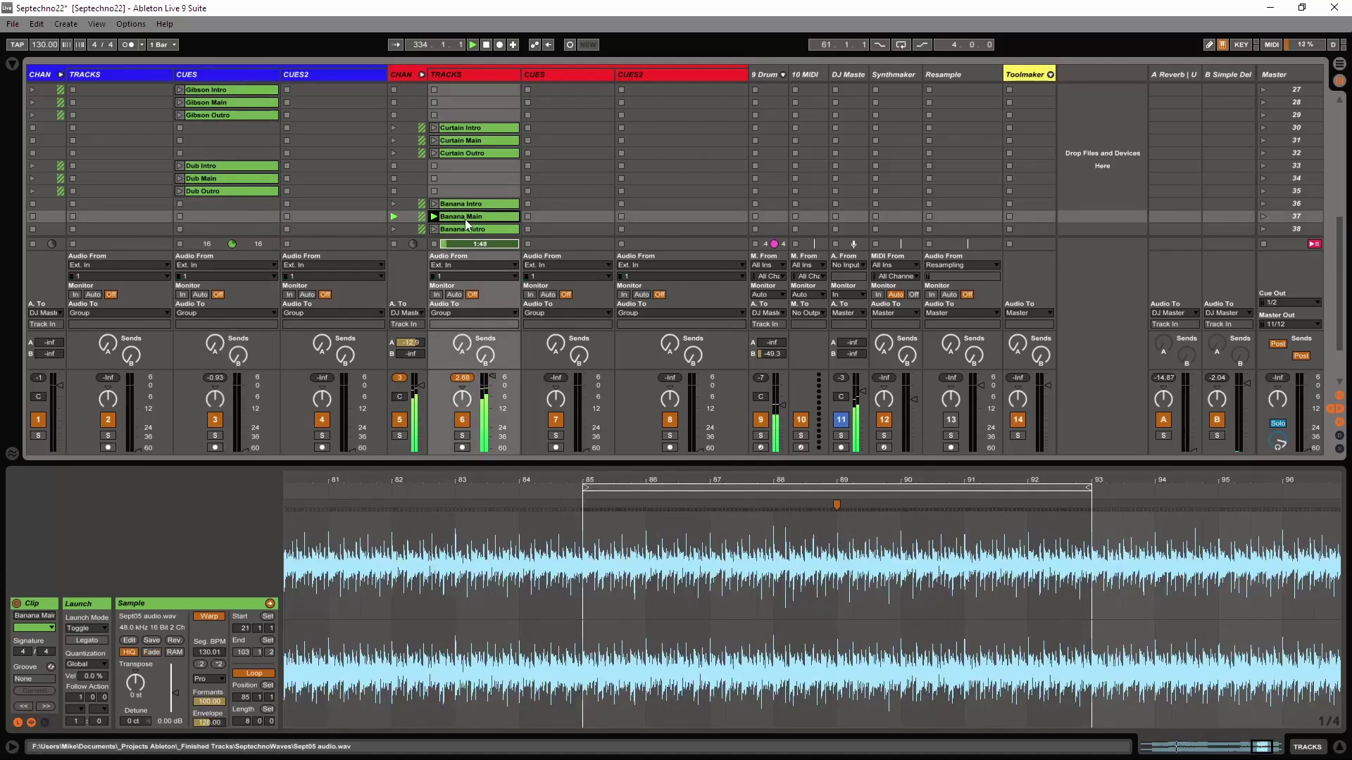
left_click_drag(907, 482, 757, 414)
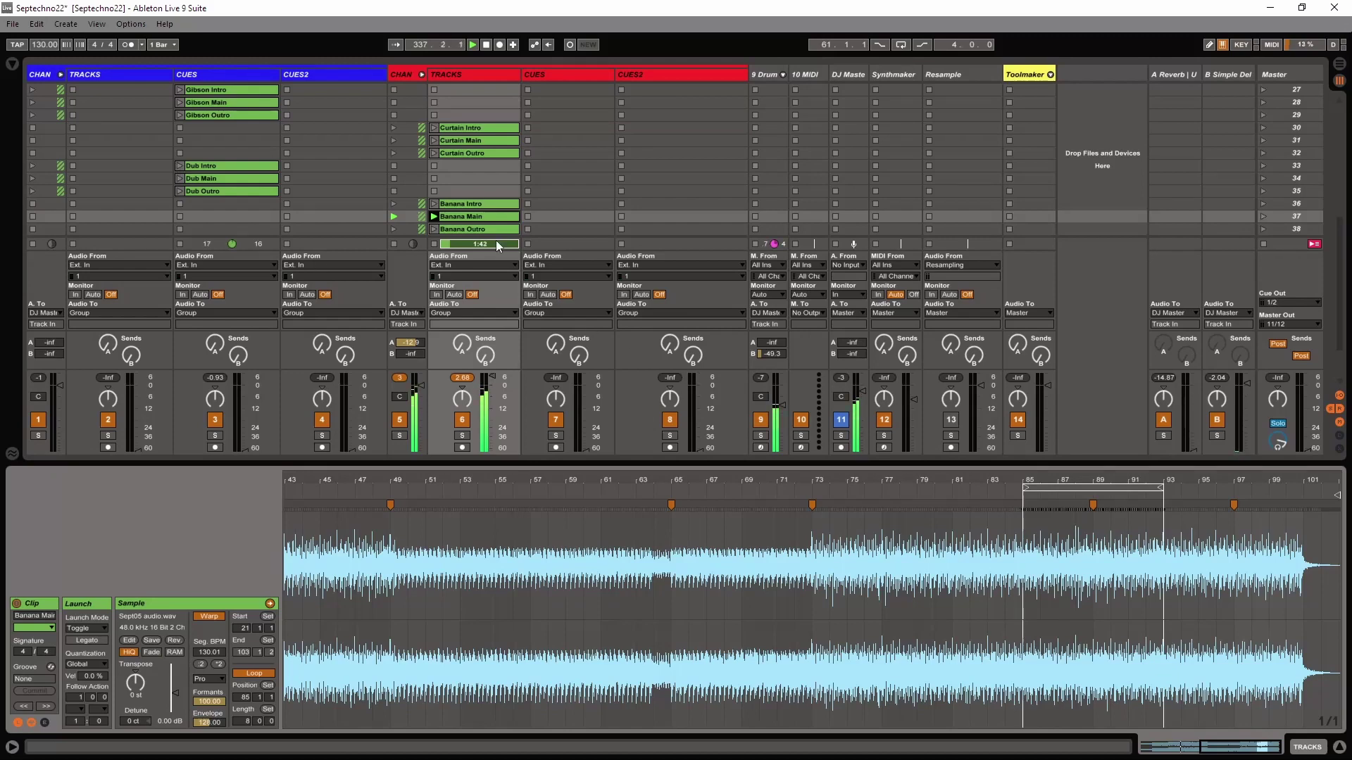
left_click(484, 215)
left_click_drag(768, 483, 802, 447)
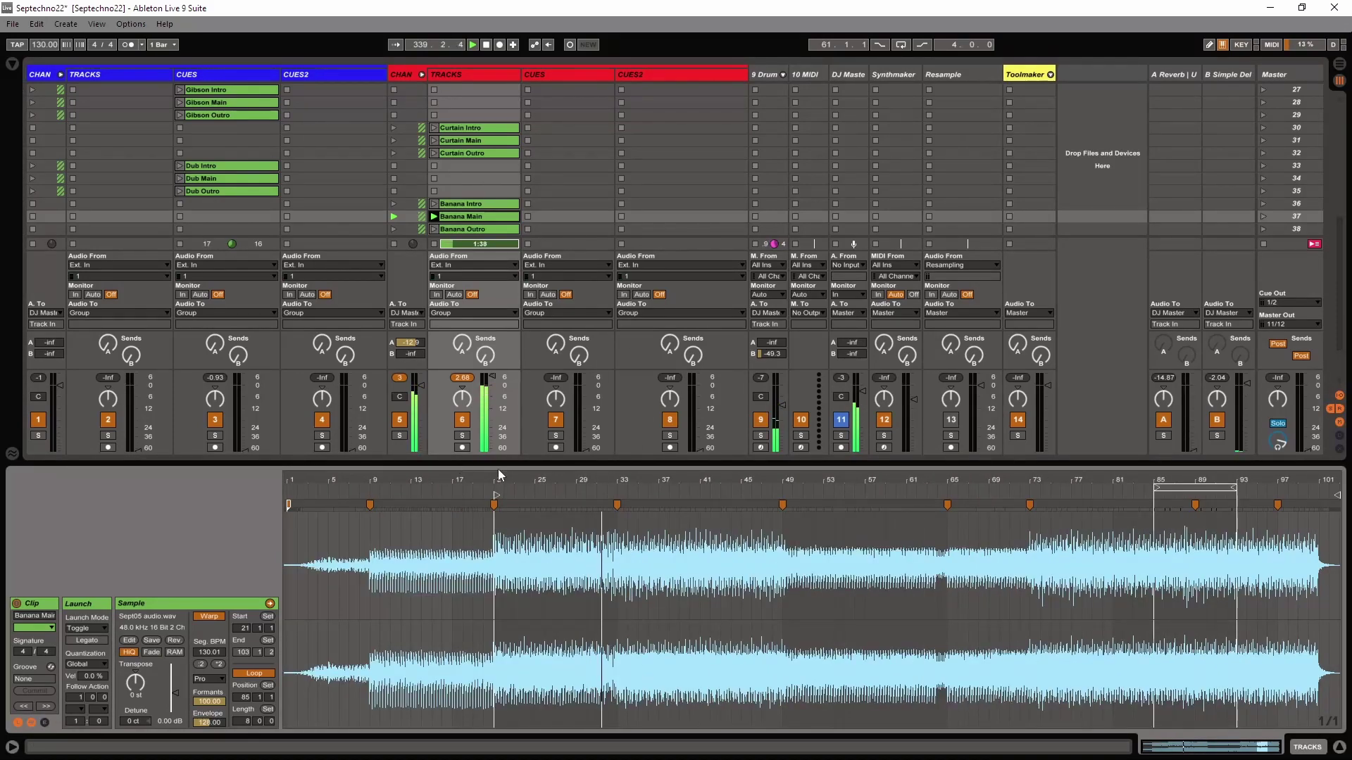
- Launch the Dub Intro clip, followed by Dub Main, in the first channel group's CUES column
left_click(179, 165)
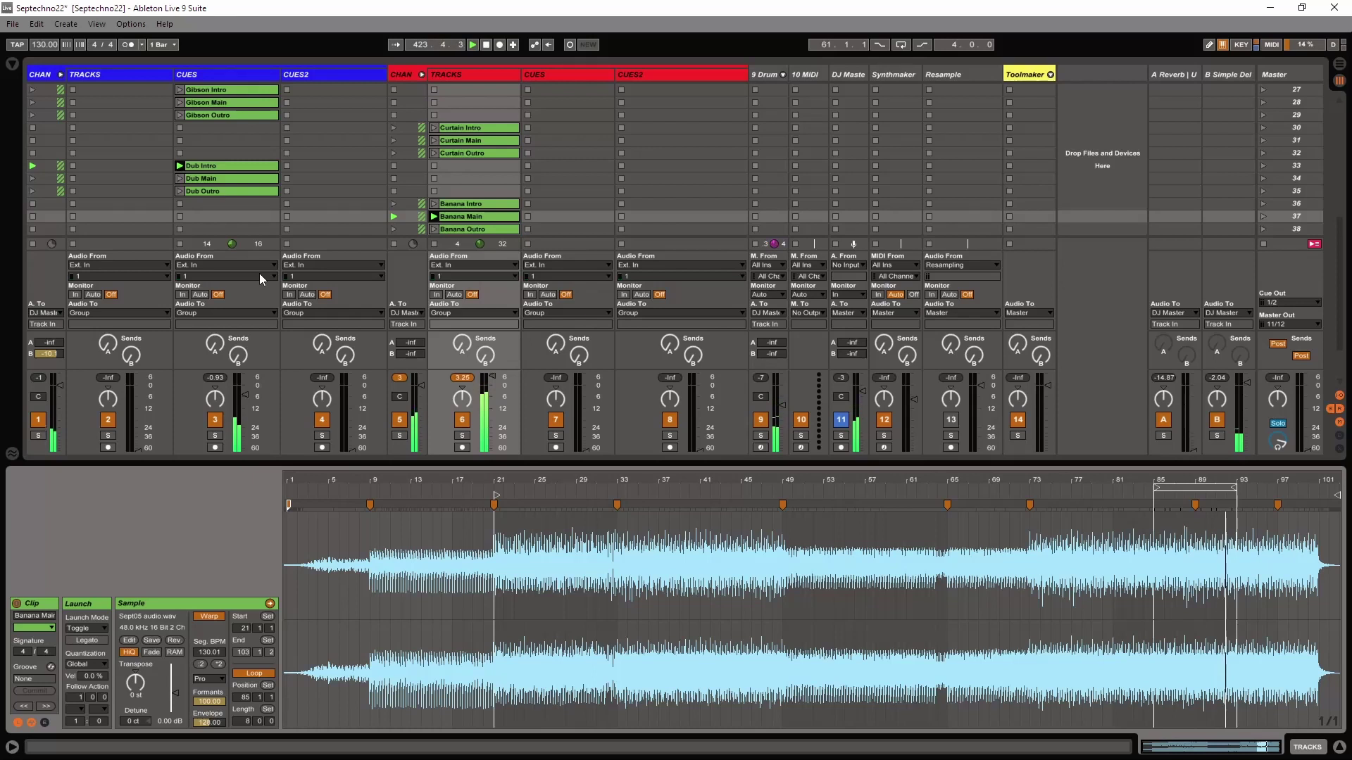
left_click(179, 179)
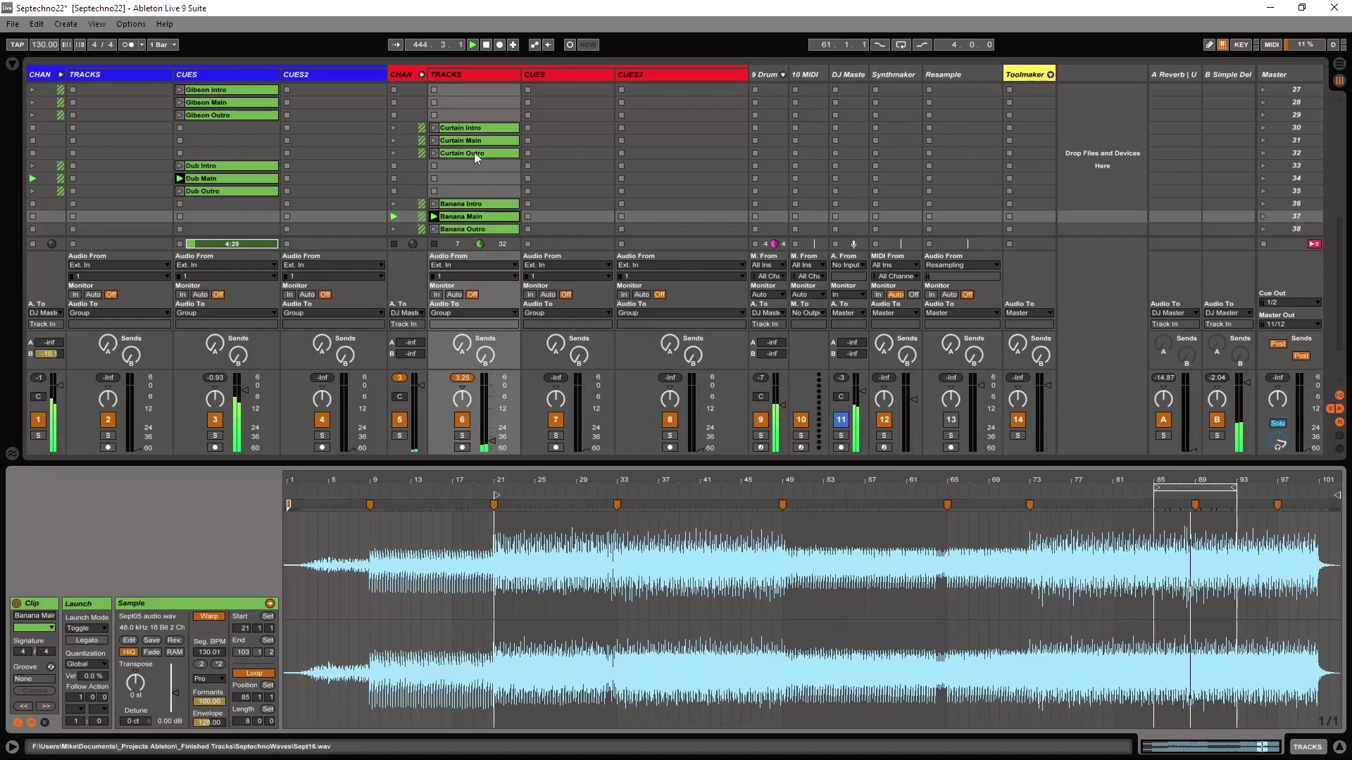
- Look through the clip rows and open the playing Dub Main clip to show its whole waveform
scroll(473, 152, "up", 6)
scroll(468, 151, "up", 7)
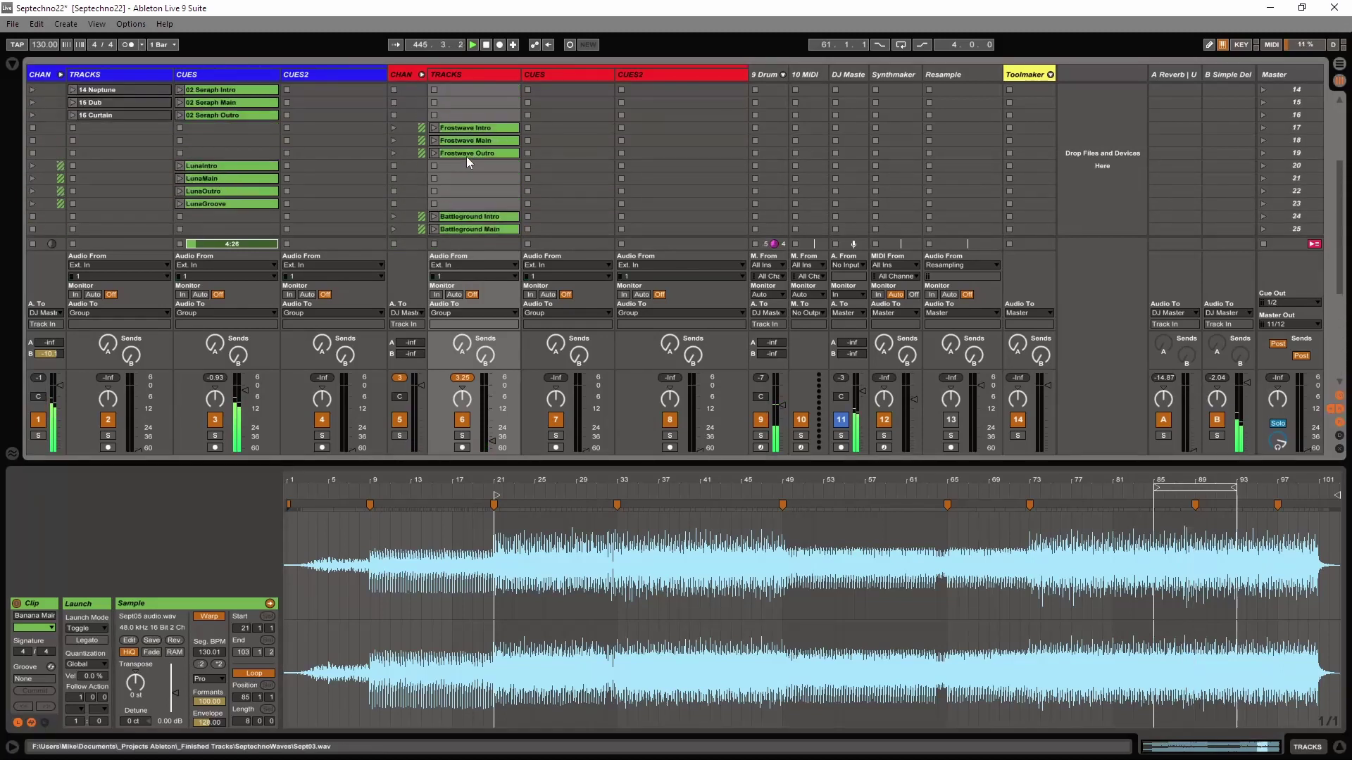
scroll(447, 180, "up", 7)
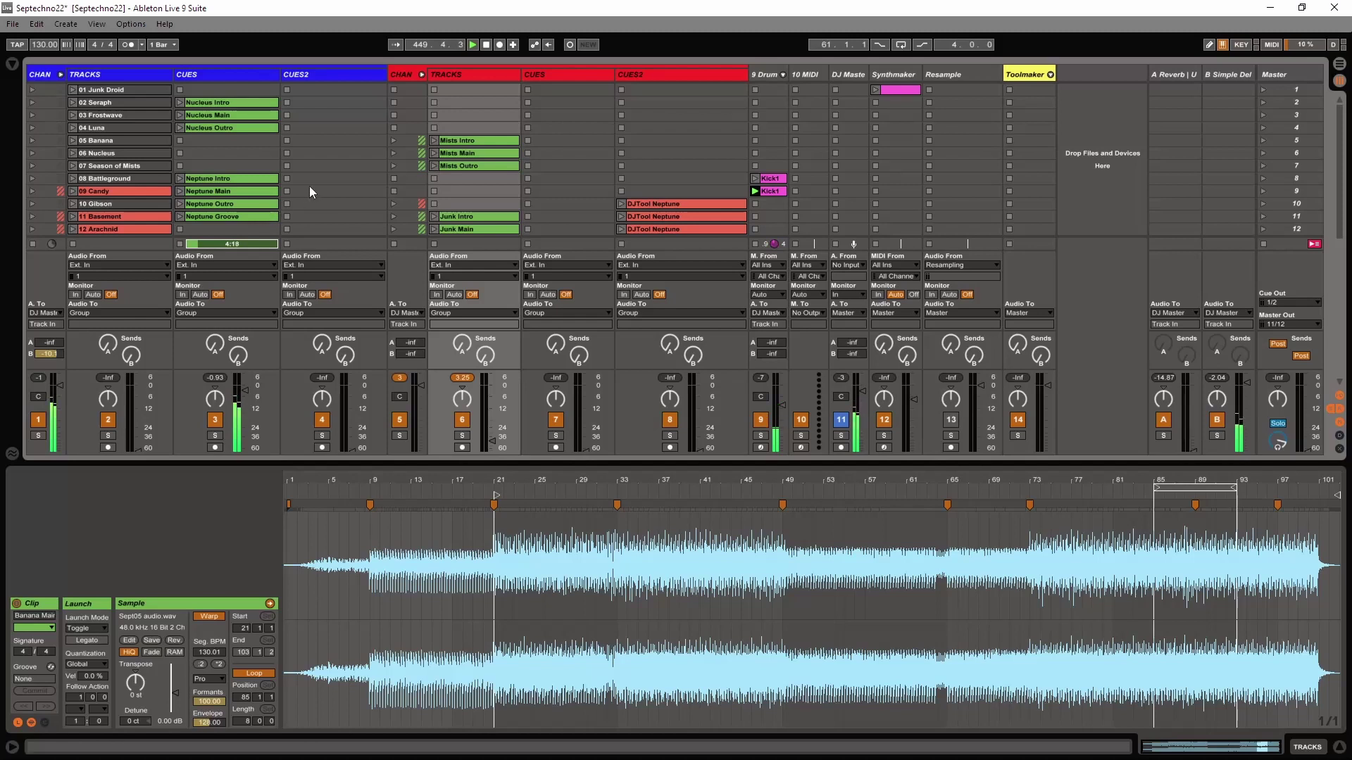
scroll(310, 186, "down", 4)
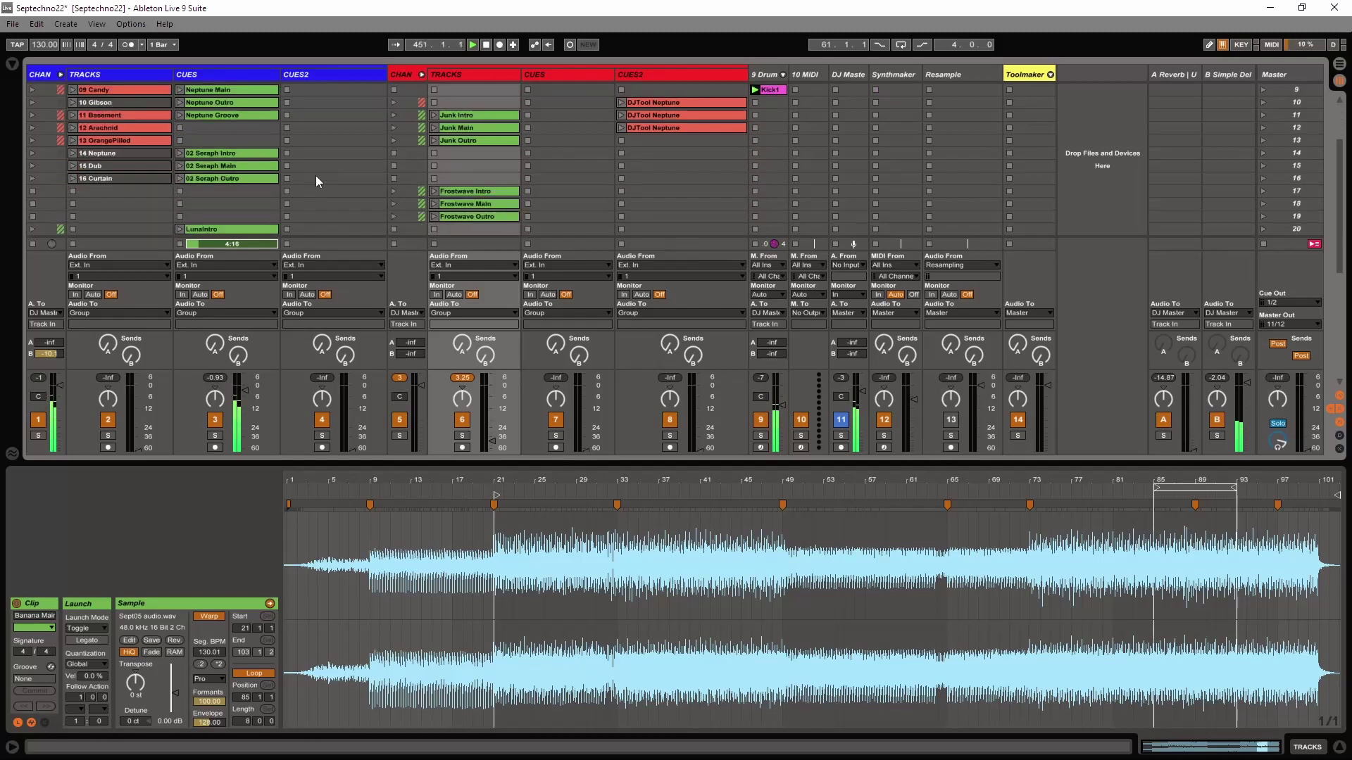
scroll(315, 175, "down", 3)
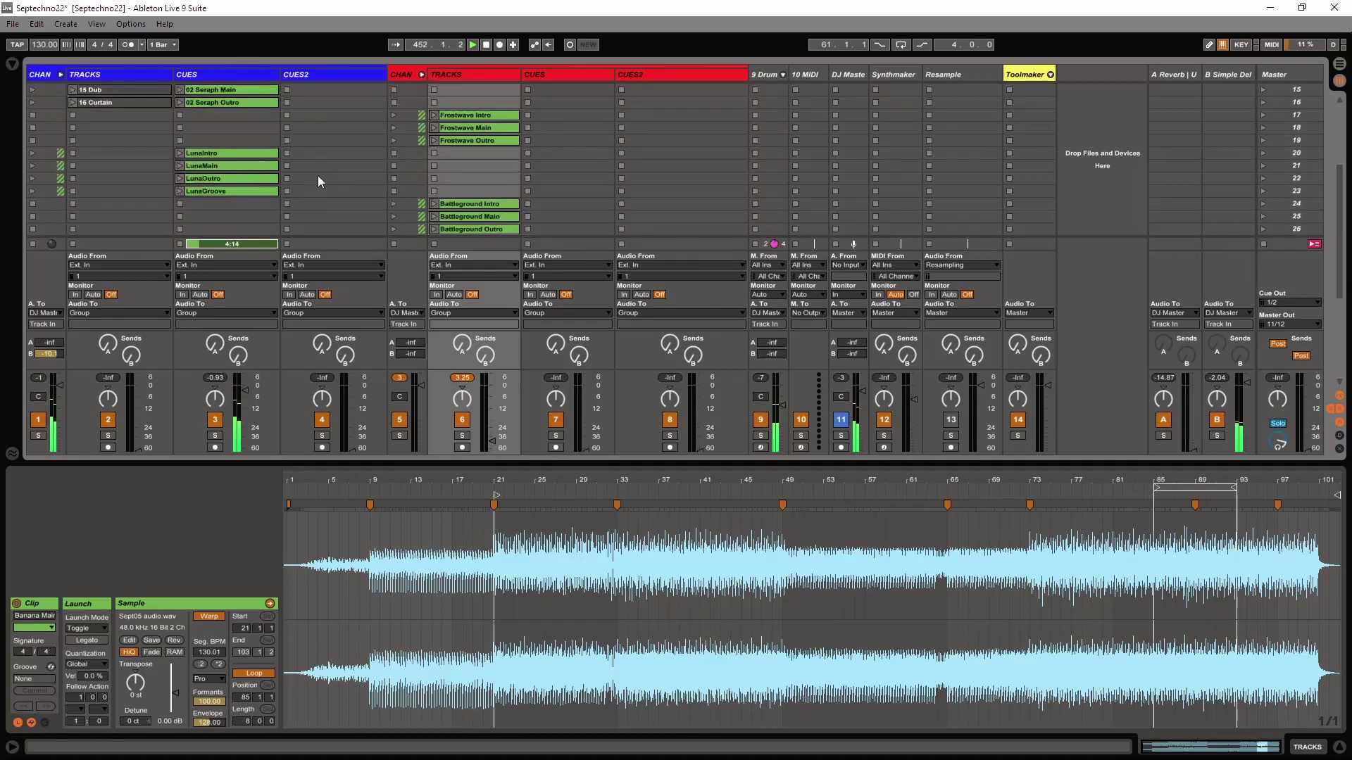
scroll(318, 175, "down", 6)
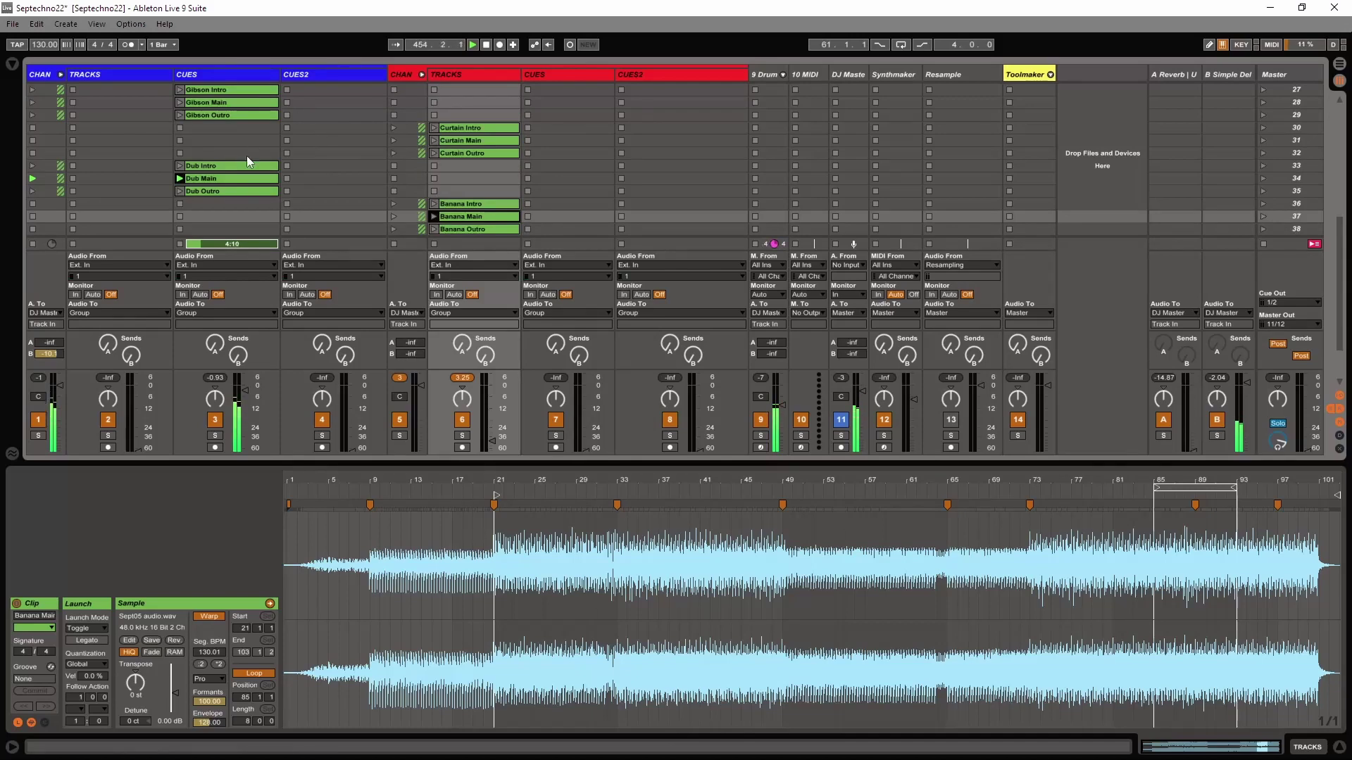
left_click(240, 178)
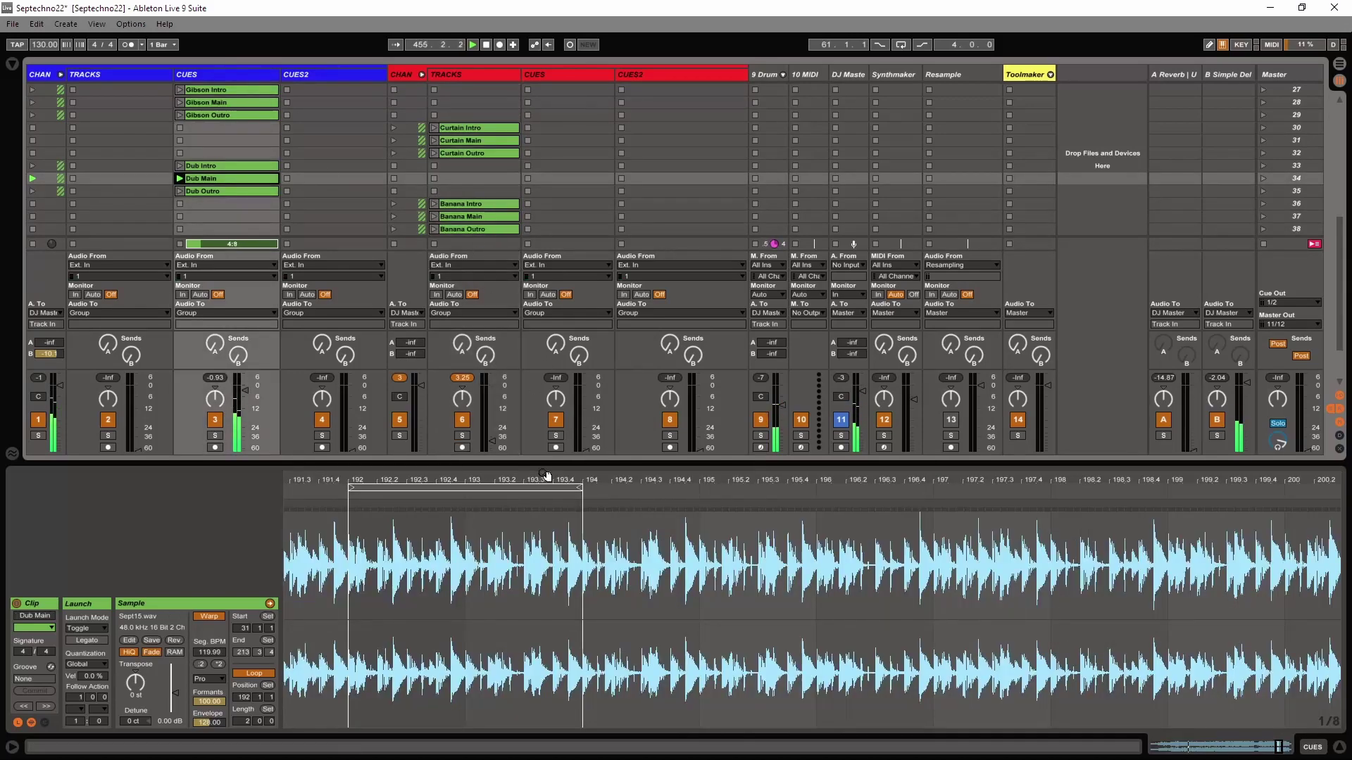
left_click_drag(547, 476, 547, 317)
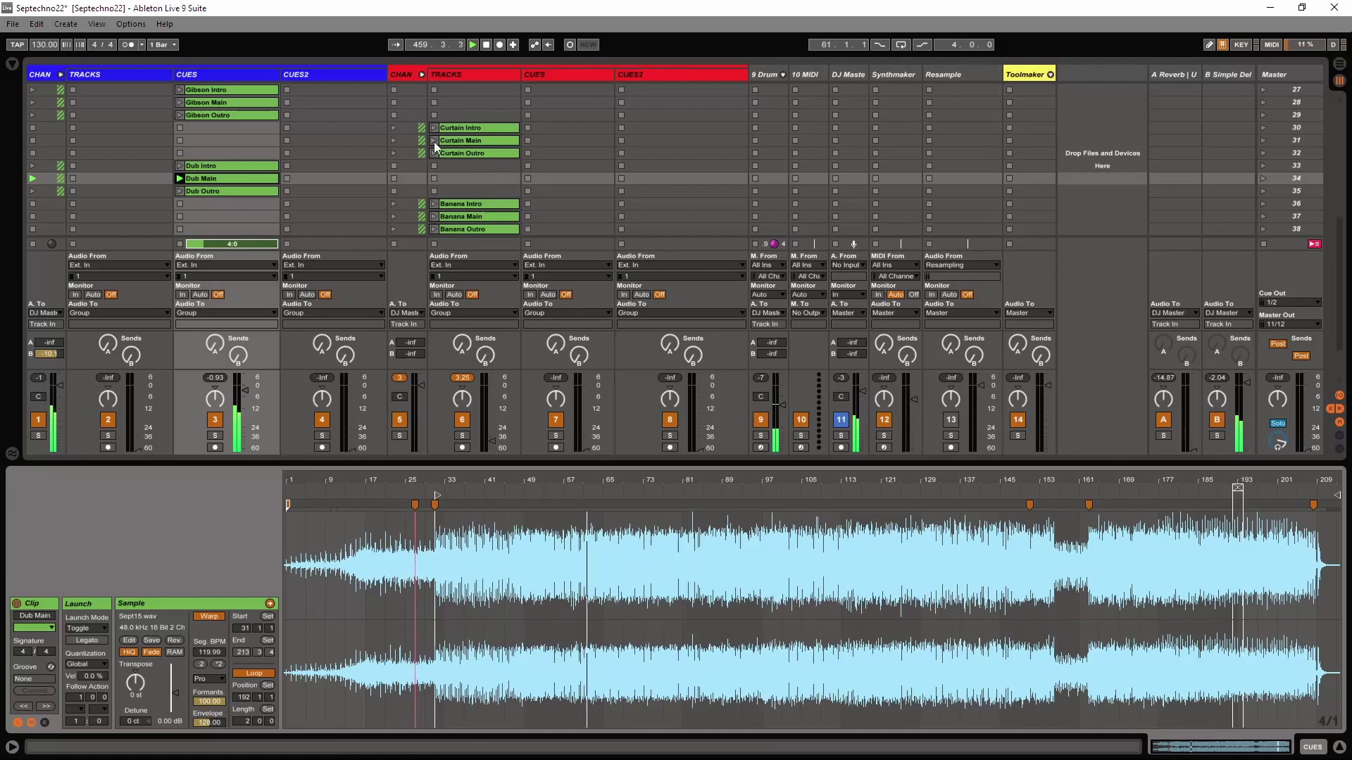
- Launch the Junk Intro clip, followed by Mists Intro, in the second channel group while Dub Main plays
scroll(469, 135, "up", 4)
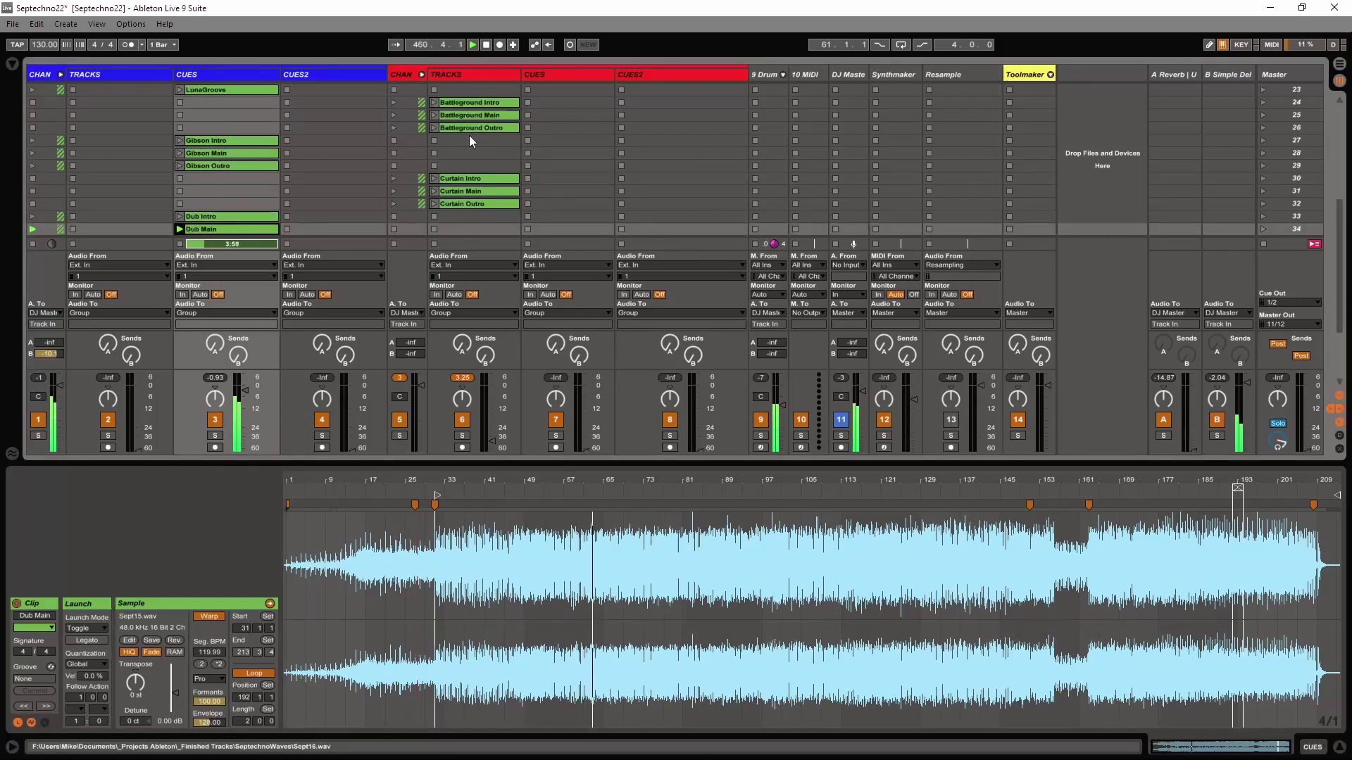
scroll(469, 135, "up", 14)
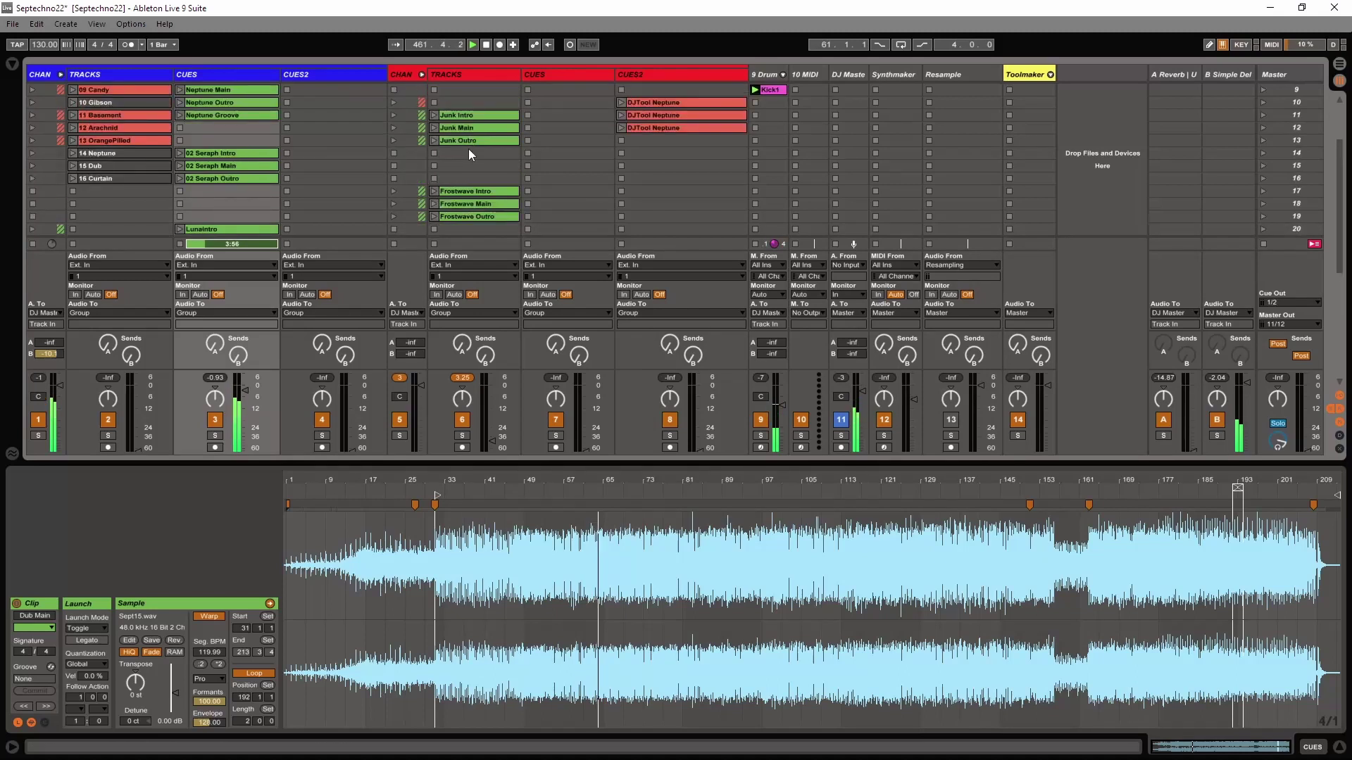
left_click(434, 115)
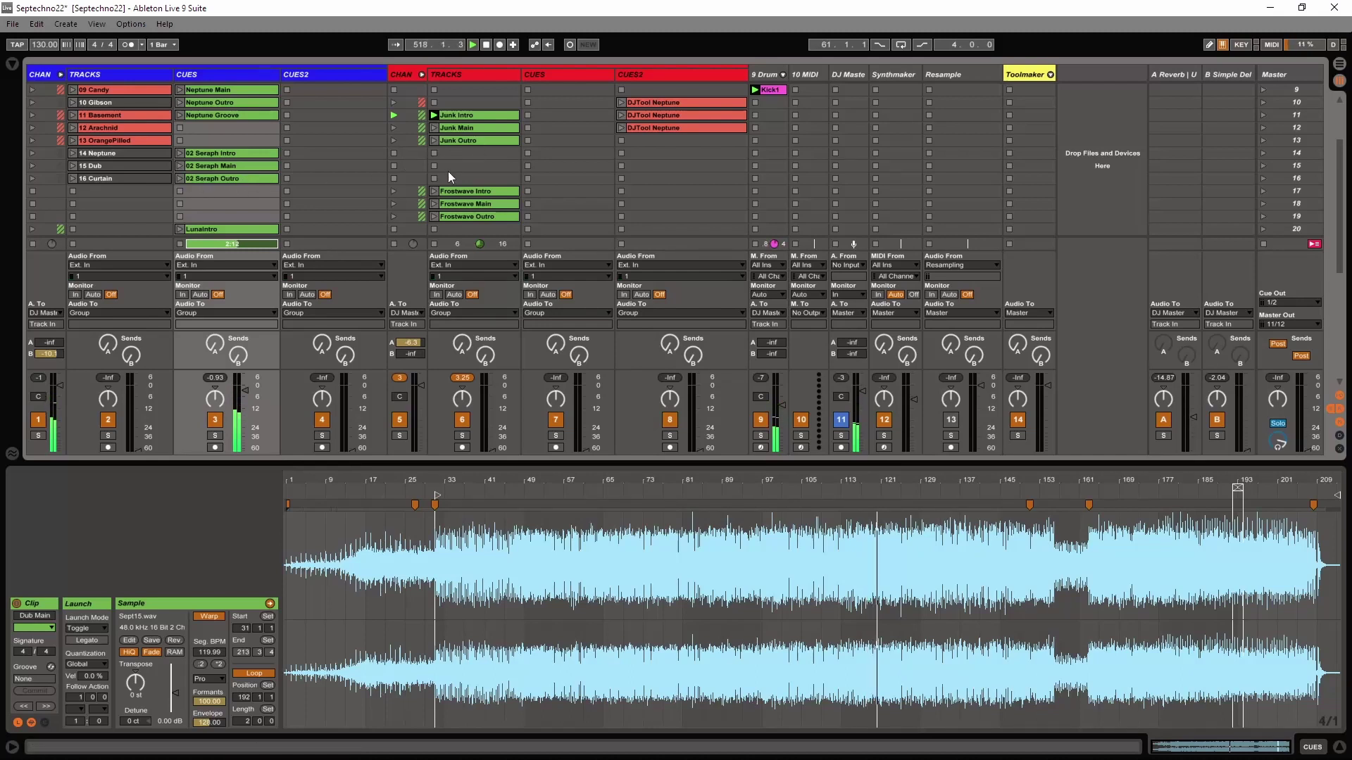
scroll(563, 166, "up", 3)
scroll(530, 159, "up", 2)
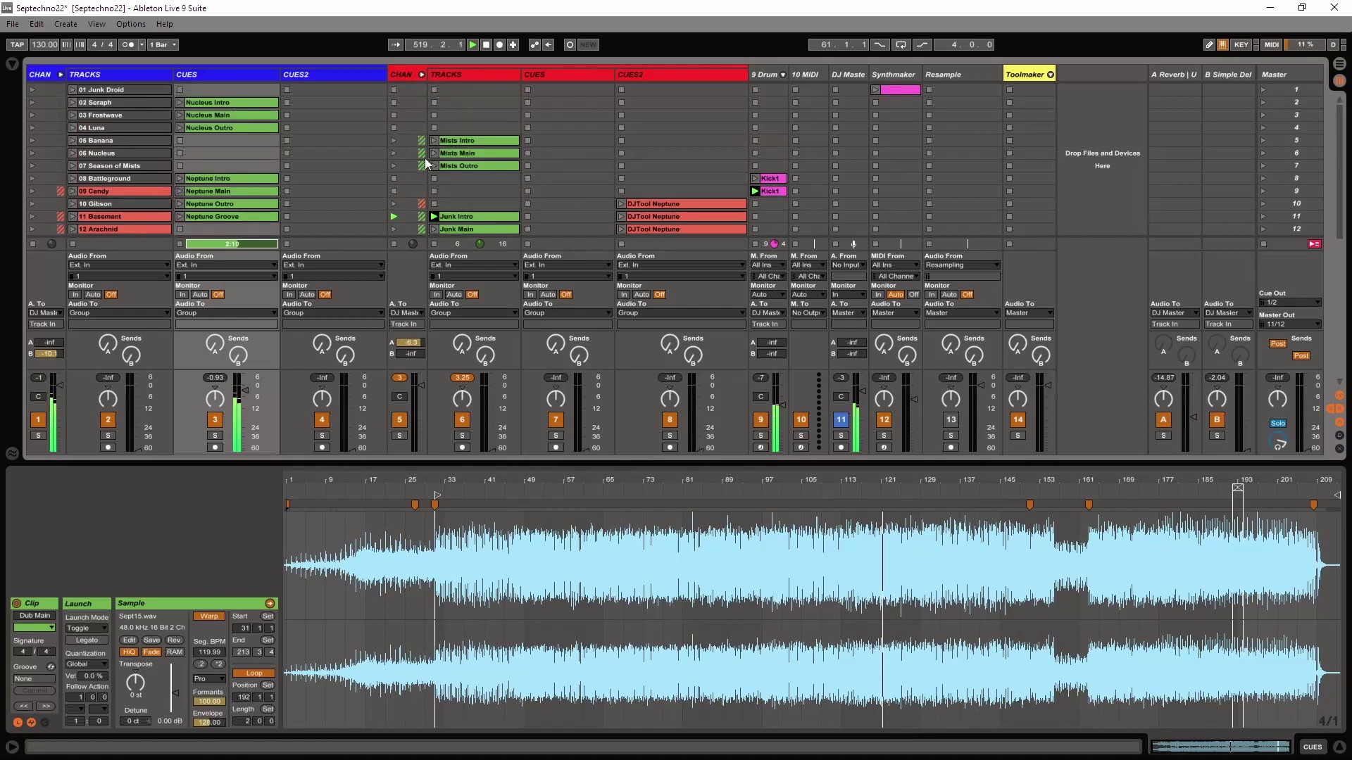
left_click(434, 141)
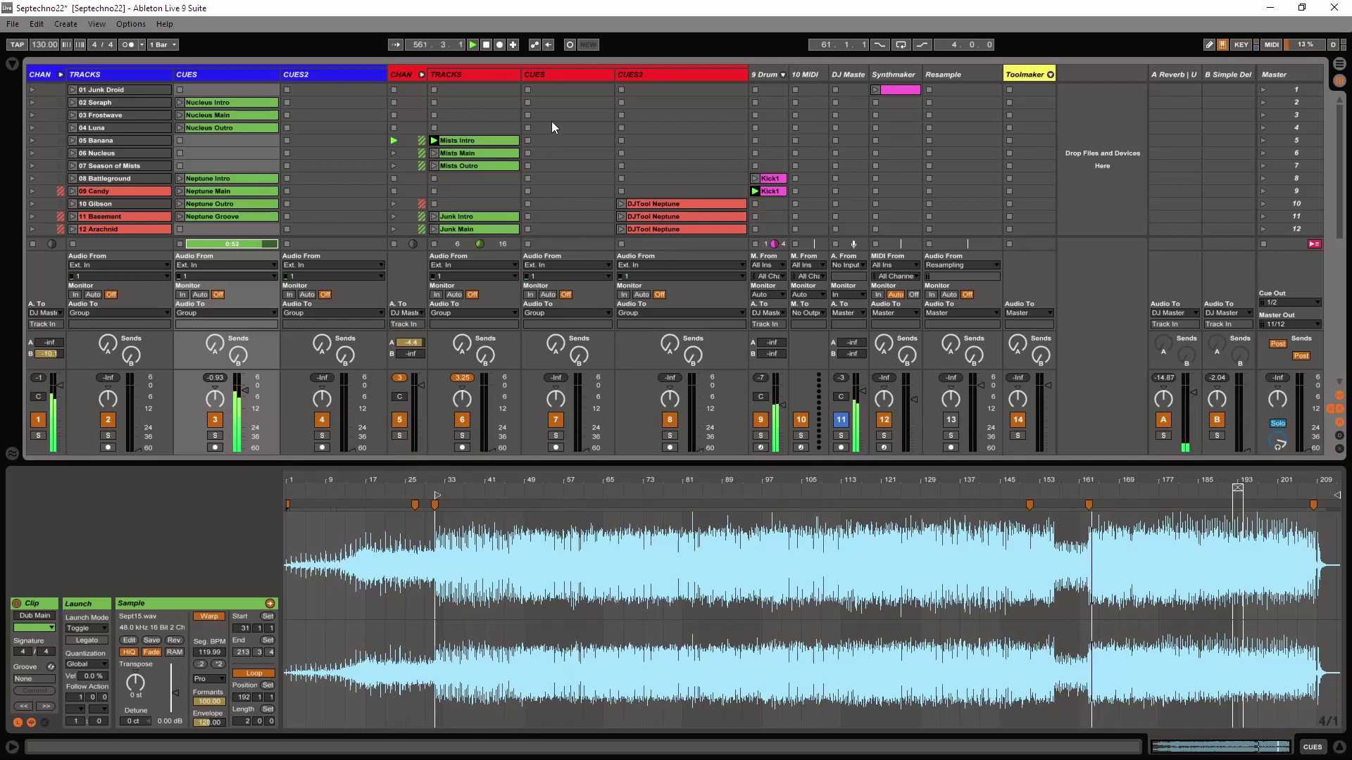
- Launch the Battleground Intro clip, followed by Battleground Main, in the second channel group's TRACKS column
scroll(636, 141, "down", 3)
scroll(636, 142, "down", 3)
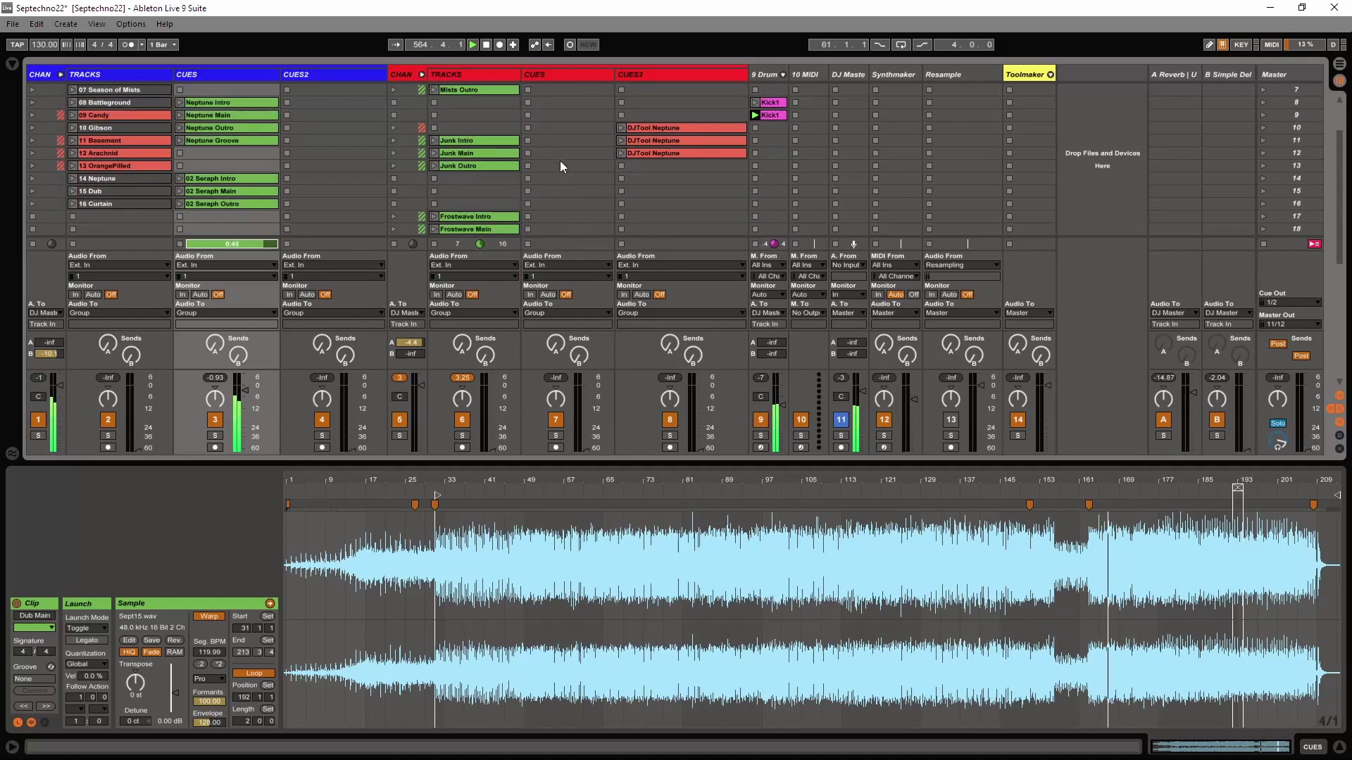
scroll(451, 191, "down", 2)
scroll(440, 161, "down", 13)
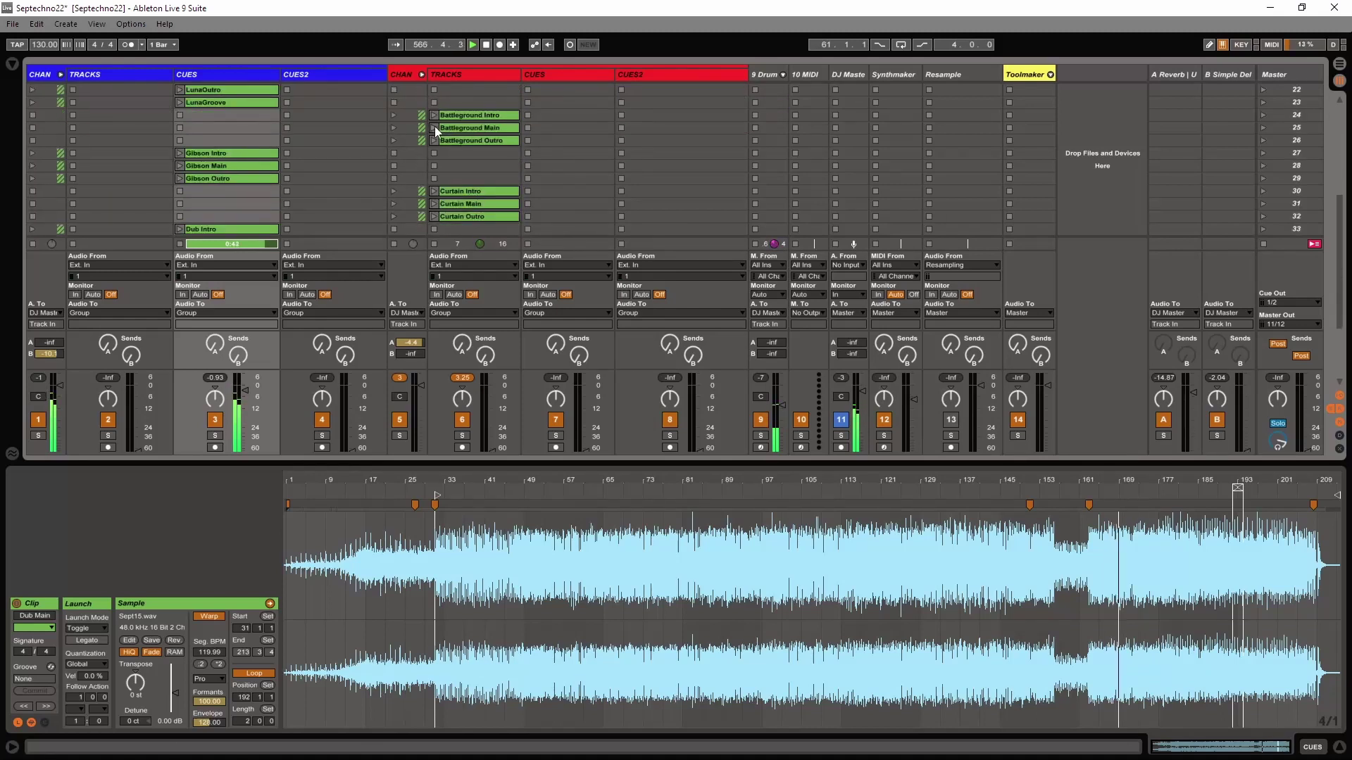
left_click(434, 115)
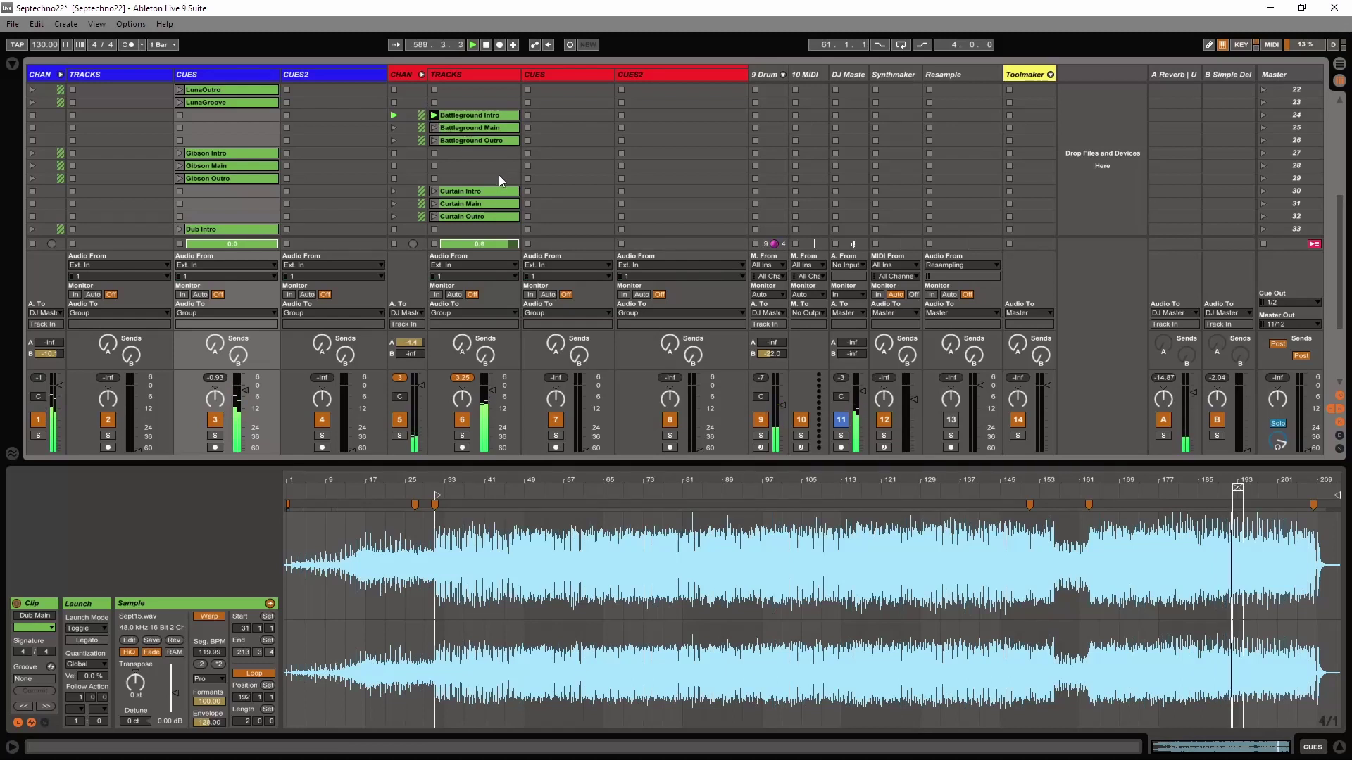
left_click(434, 128)
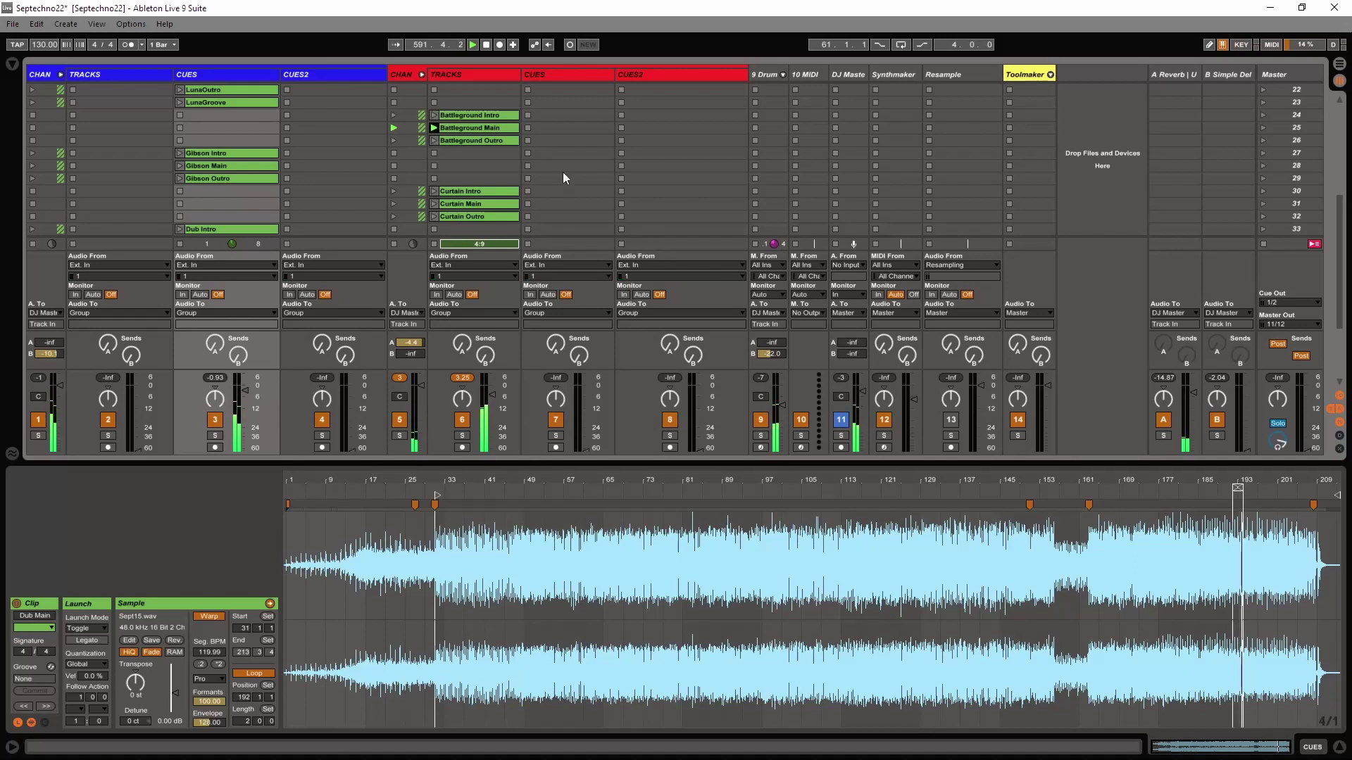